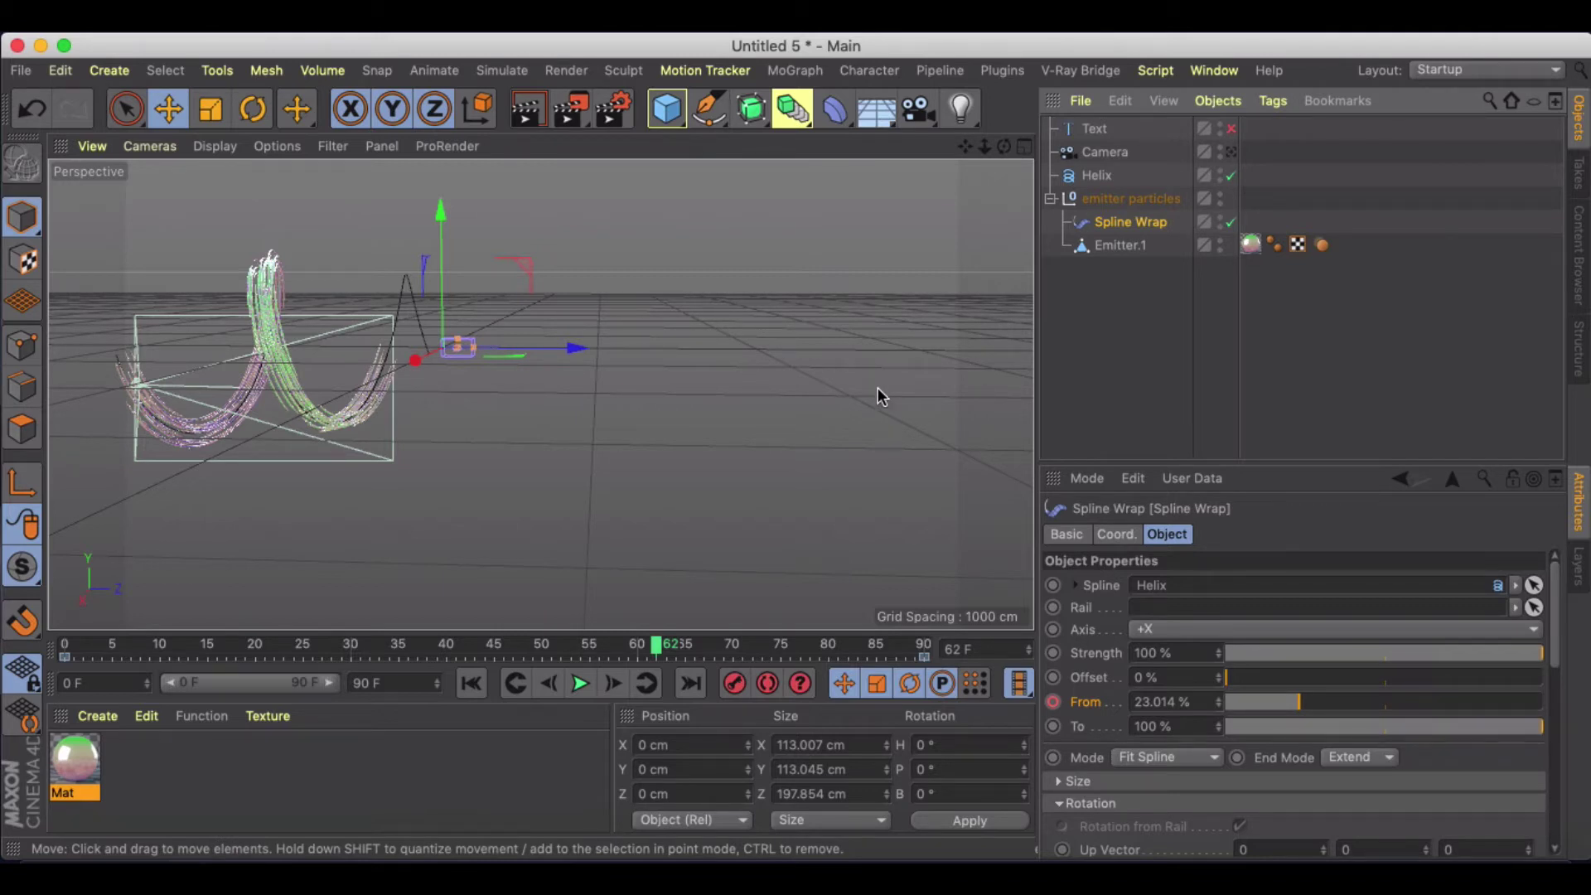
Preview the helix particle animation, then render frame 36 in the active viewport
{"action": "left_click_drag", "start_coordinate": [657, 646], "coordinate": [864, 590]}
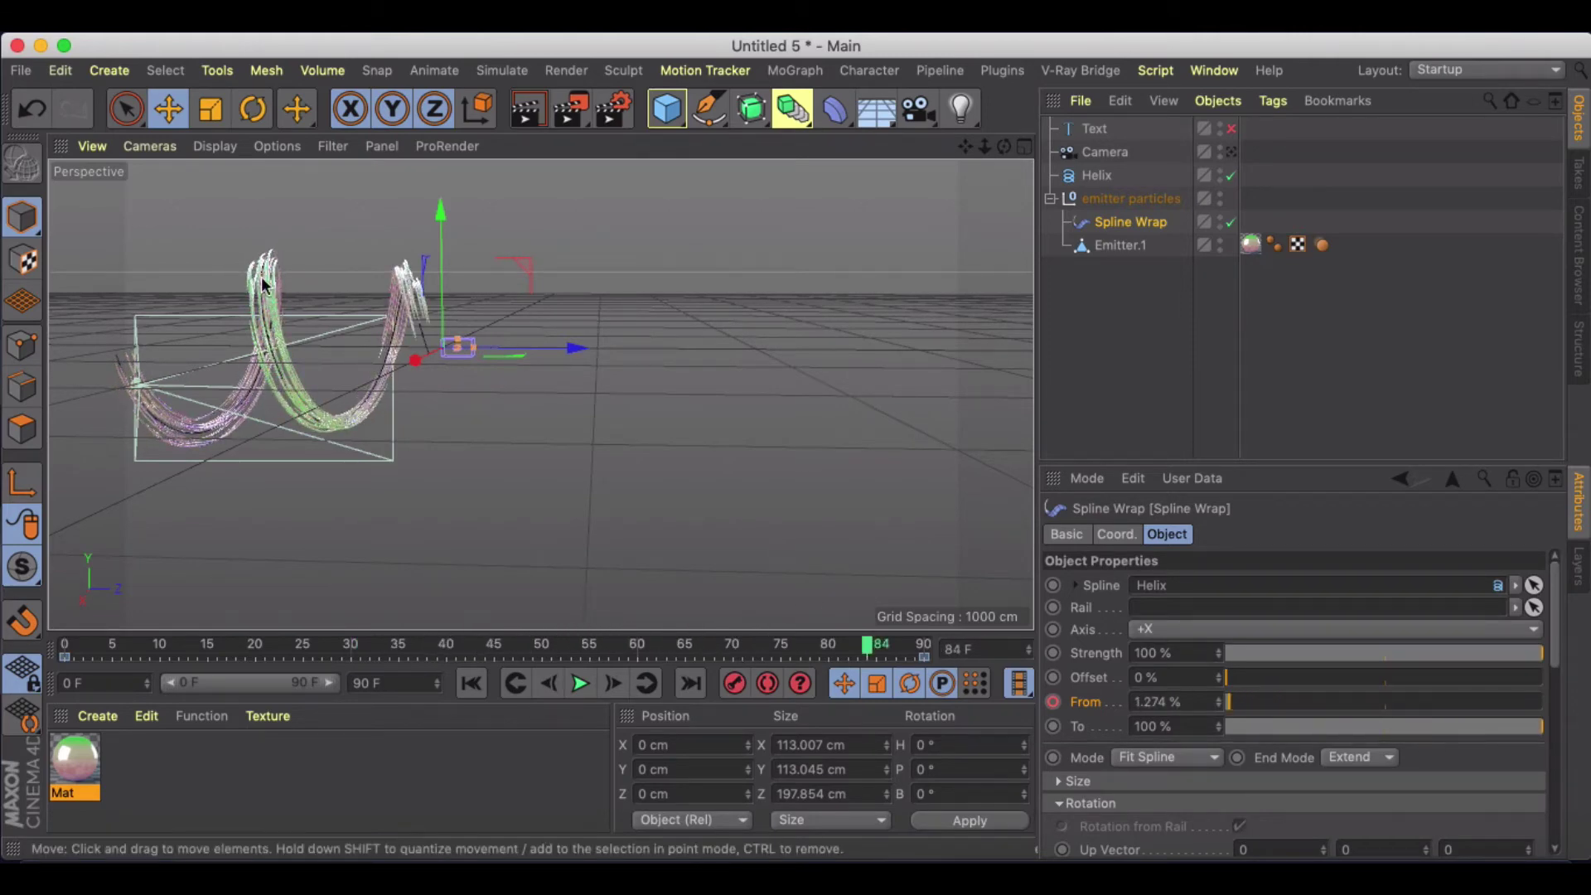
{"action": "right_click_drag", "start_coordinate": [221, 350], "coordinate": [615, 401], "text": "alt"}
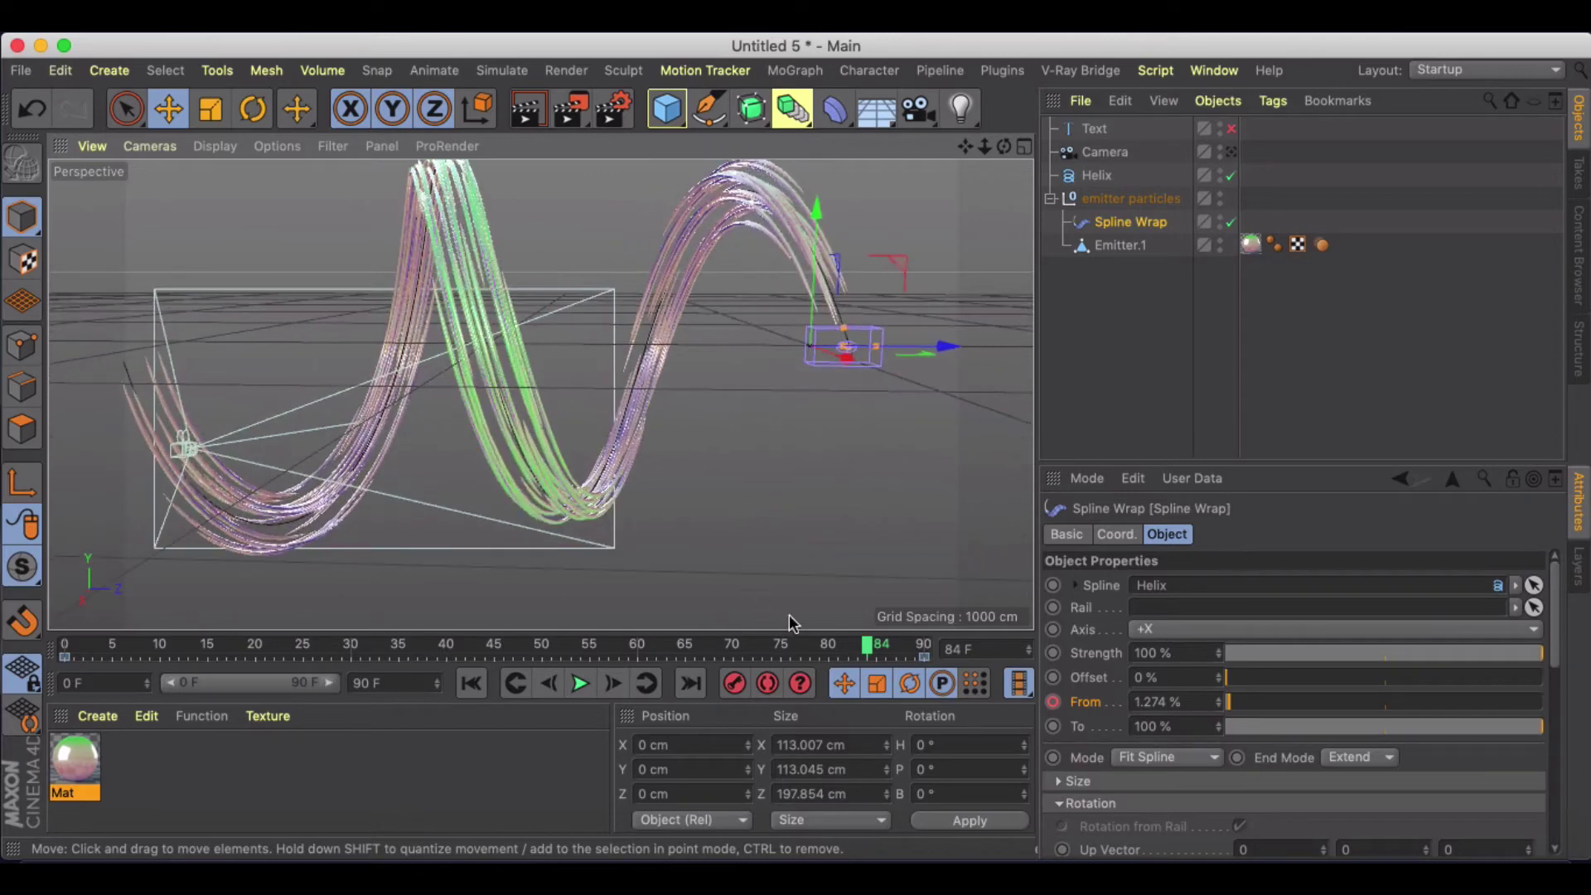
{"action": "left_click_drag", "start_coordinate": [867, 644], "coordinate": [408, 645]}
{"action": "left_click_drag", "start_coordinate": [475, 459], "coordinate": [476, 471], "text": "alt"}
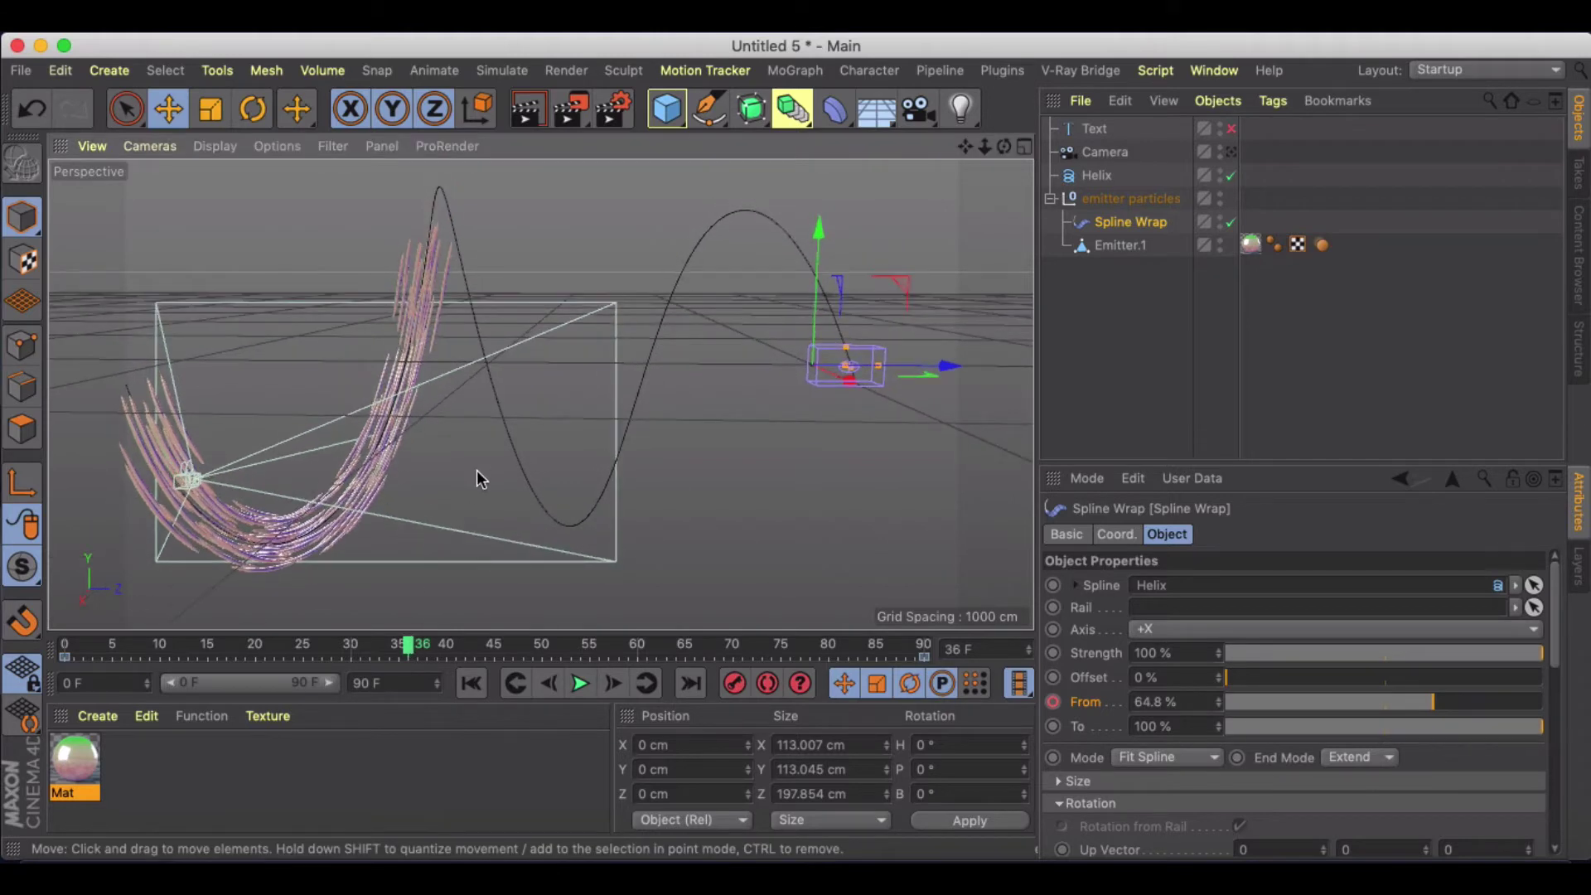
{"action": "left_click", "coordinate": [526, 107]}
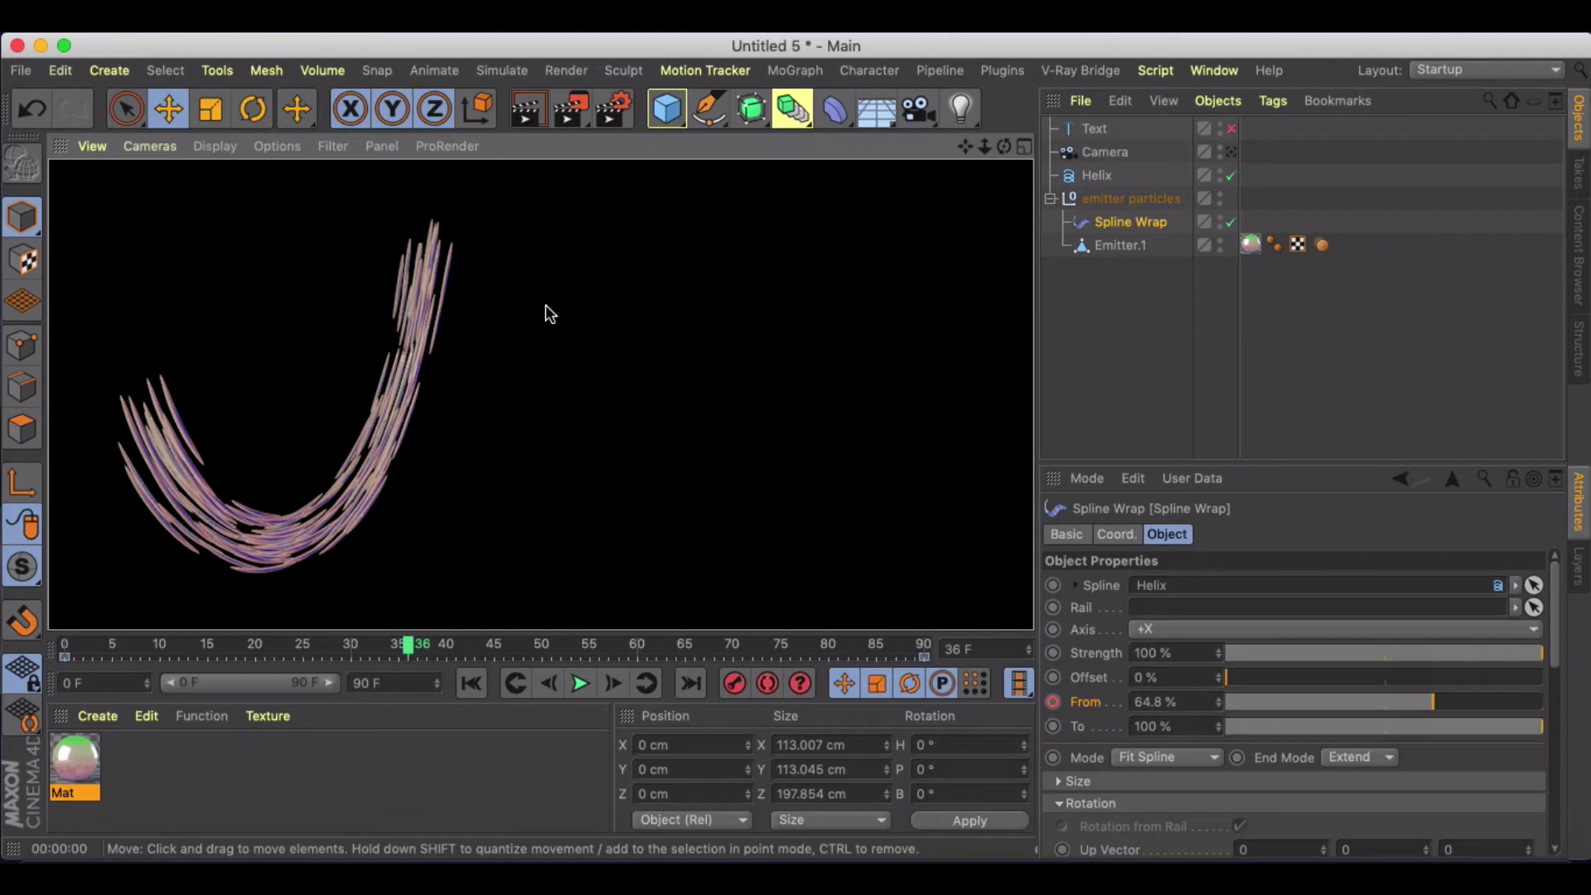
{"action": "left_click", "coordinate": [614, 108]}
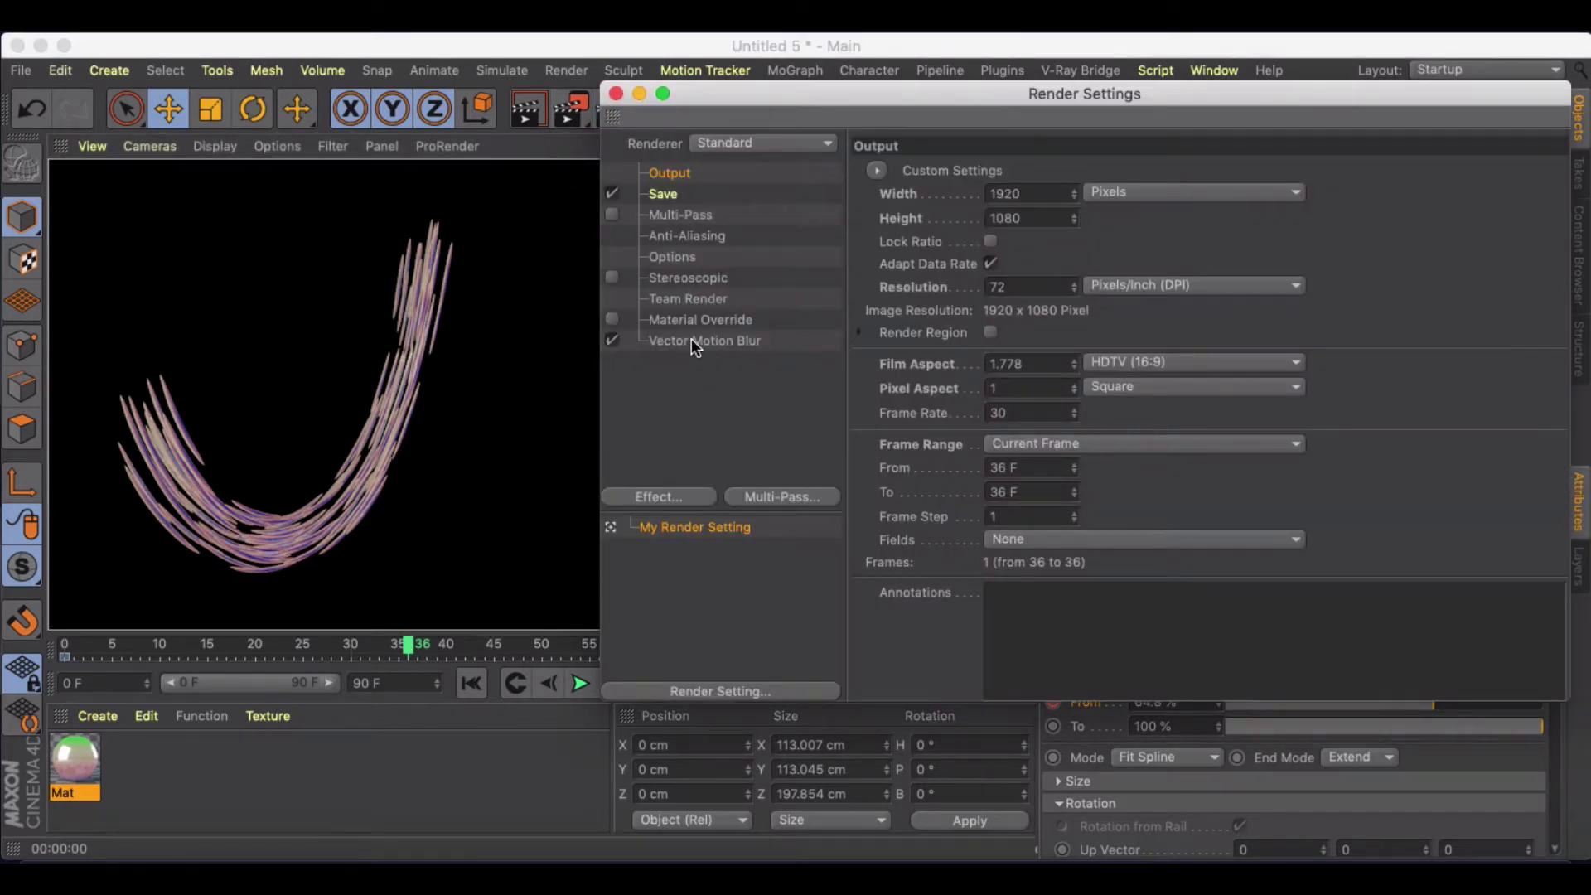
{"action": "left_click", "coordinate": [657, 497]}
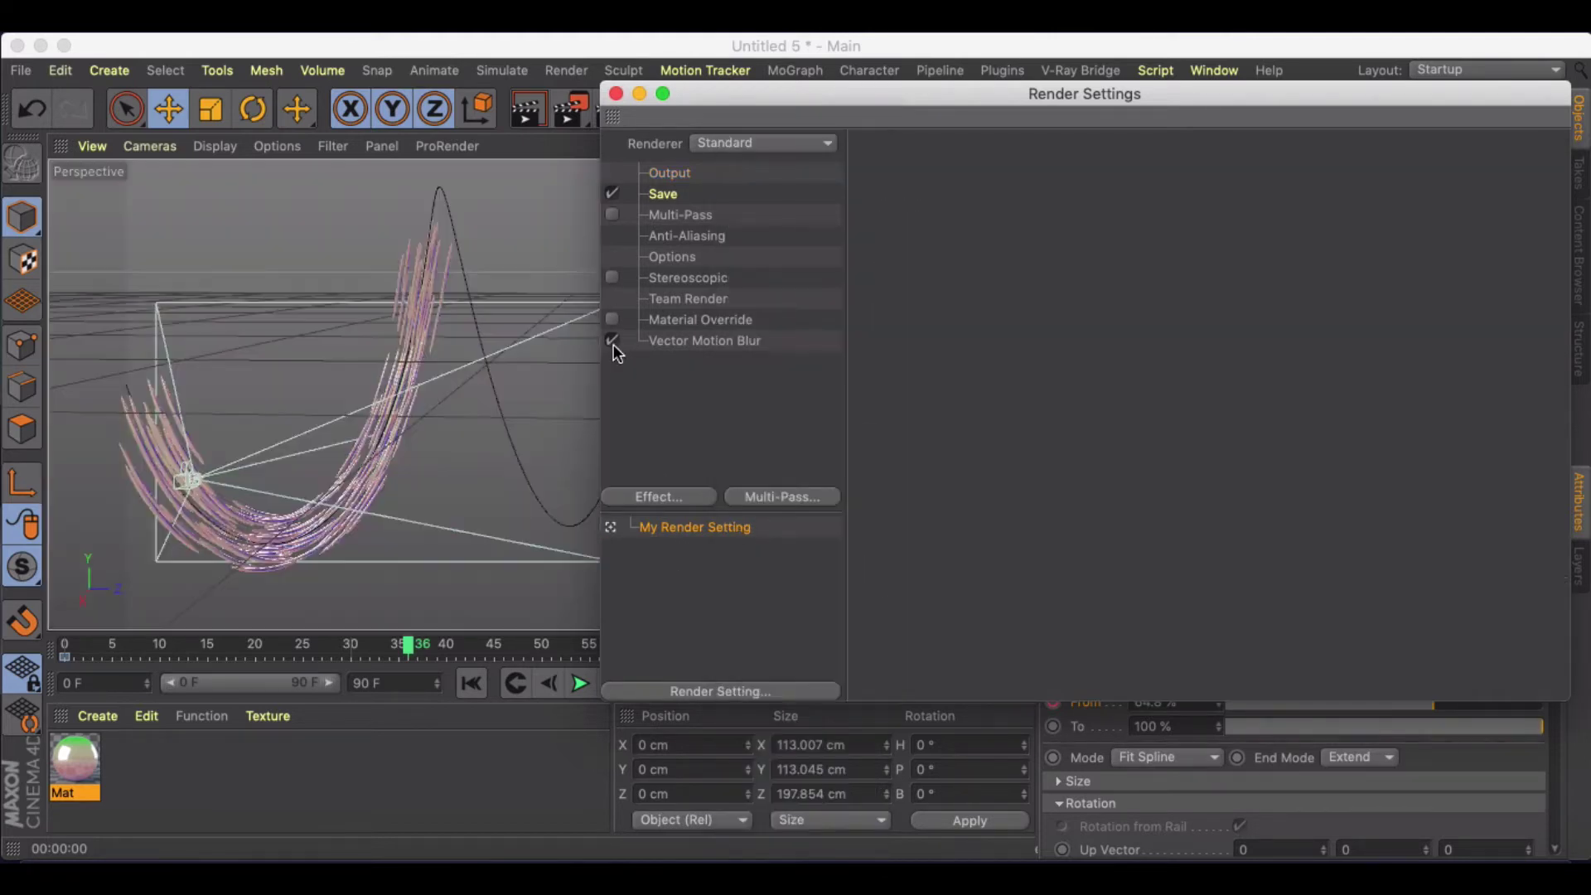
{"action": "left_click", "coordinate": [655, 498]}
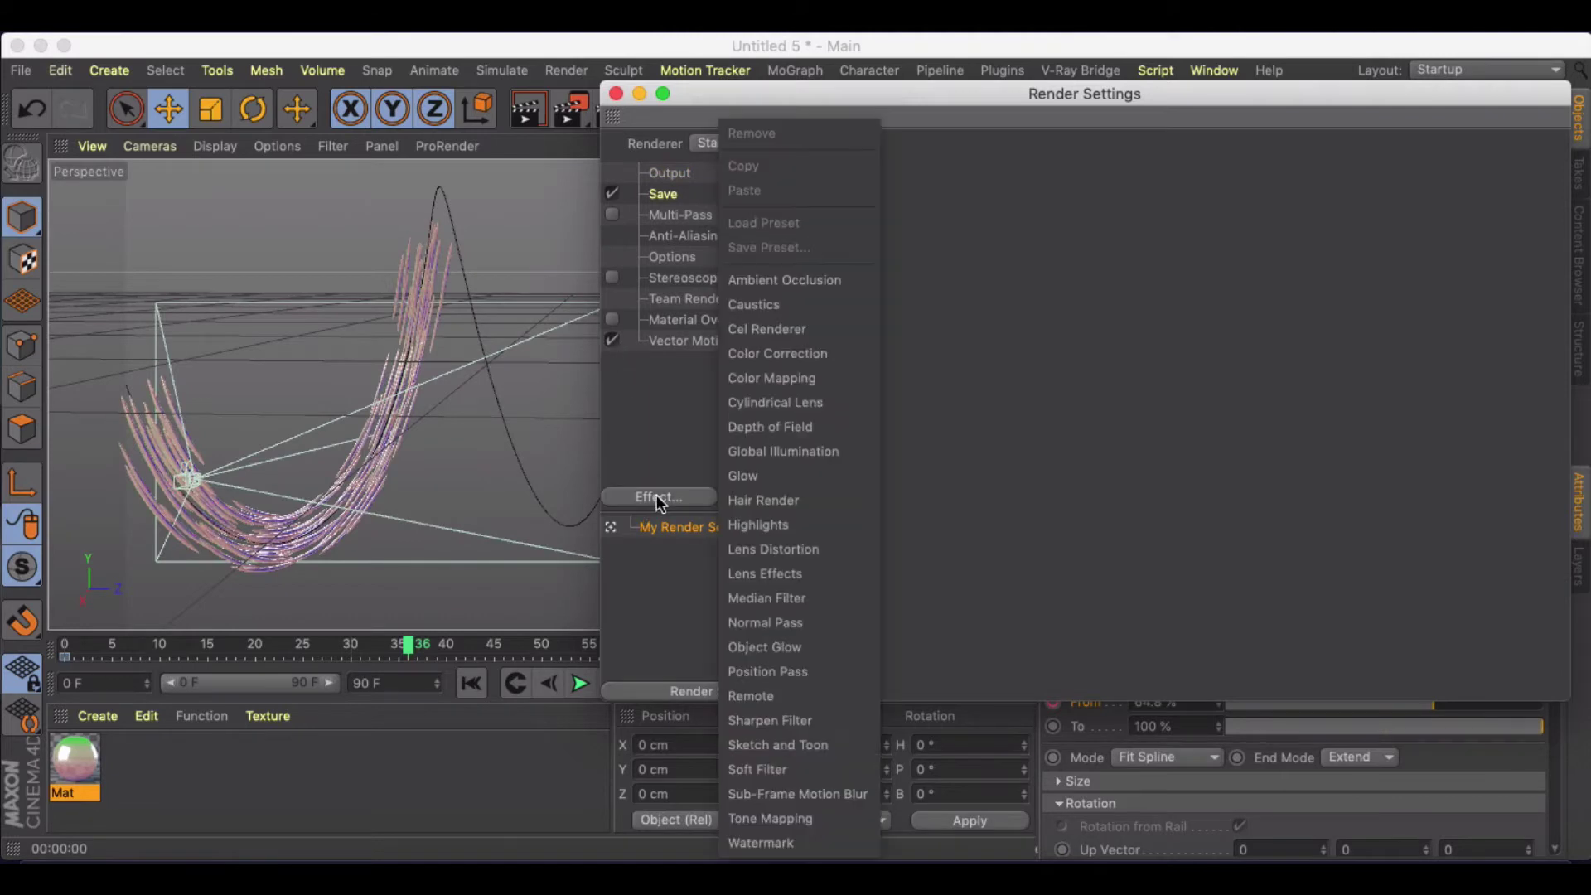
{"action": "left_click", "coordinate": [648, 562]}
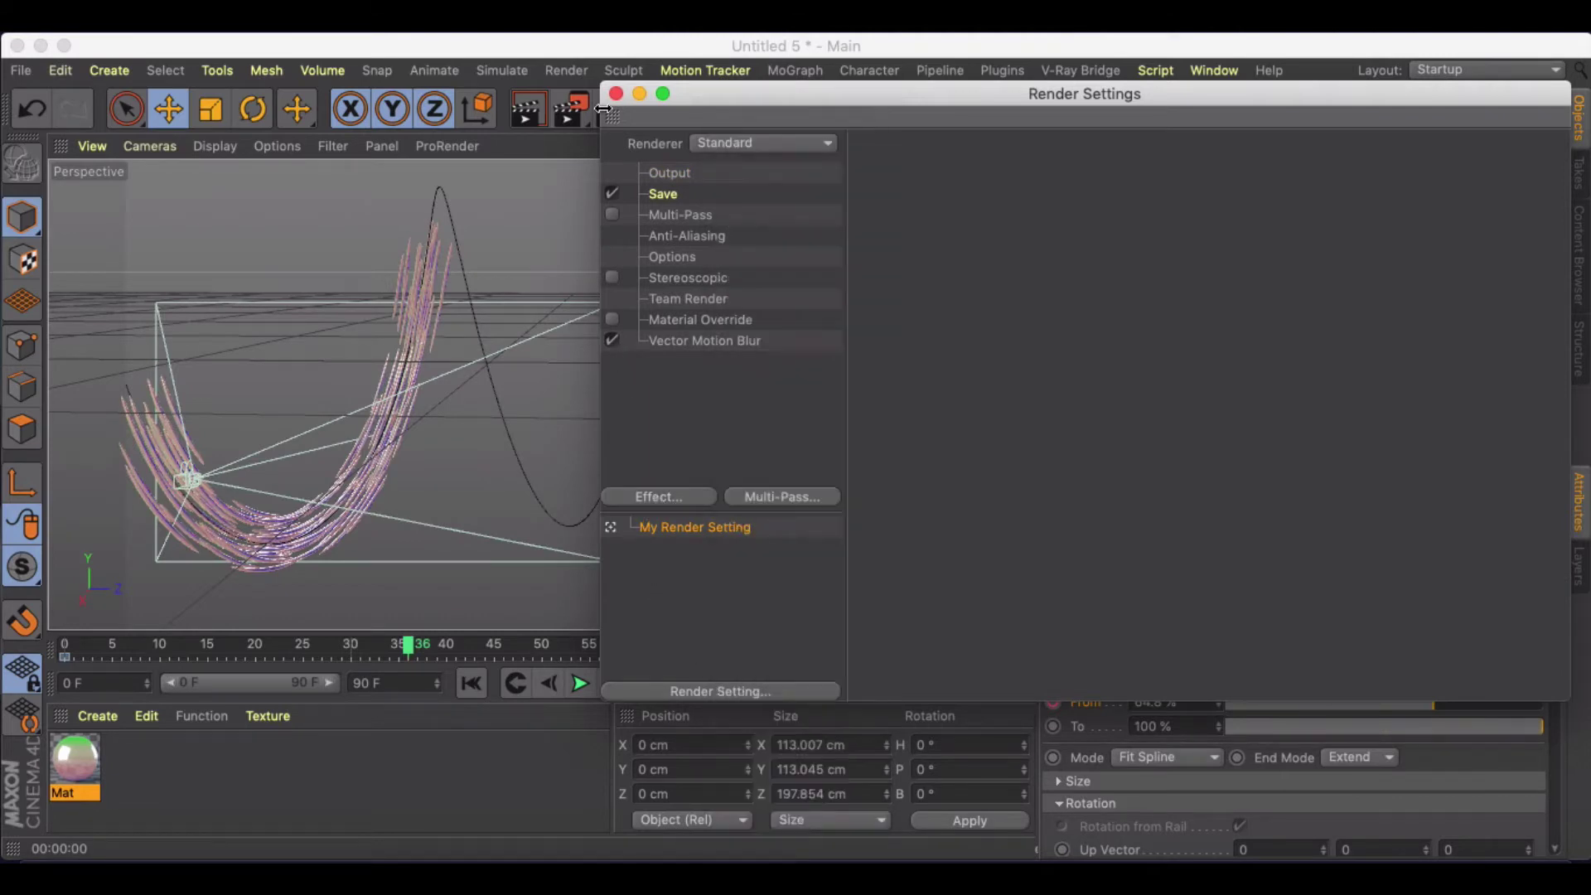
{"action": "left_click", "coordinate": [615, 93]}
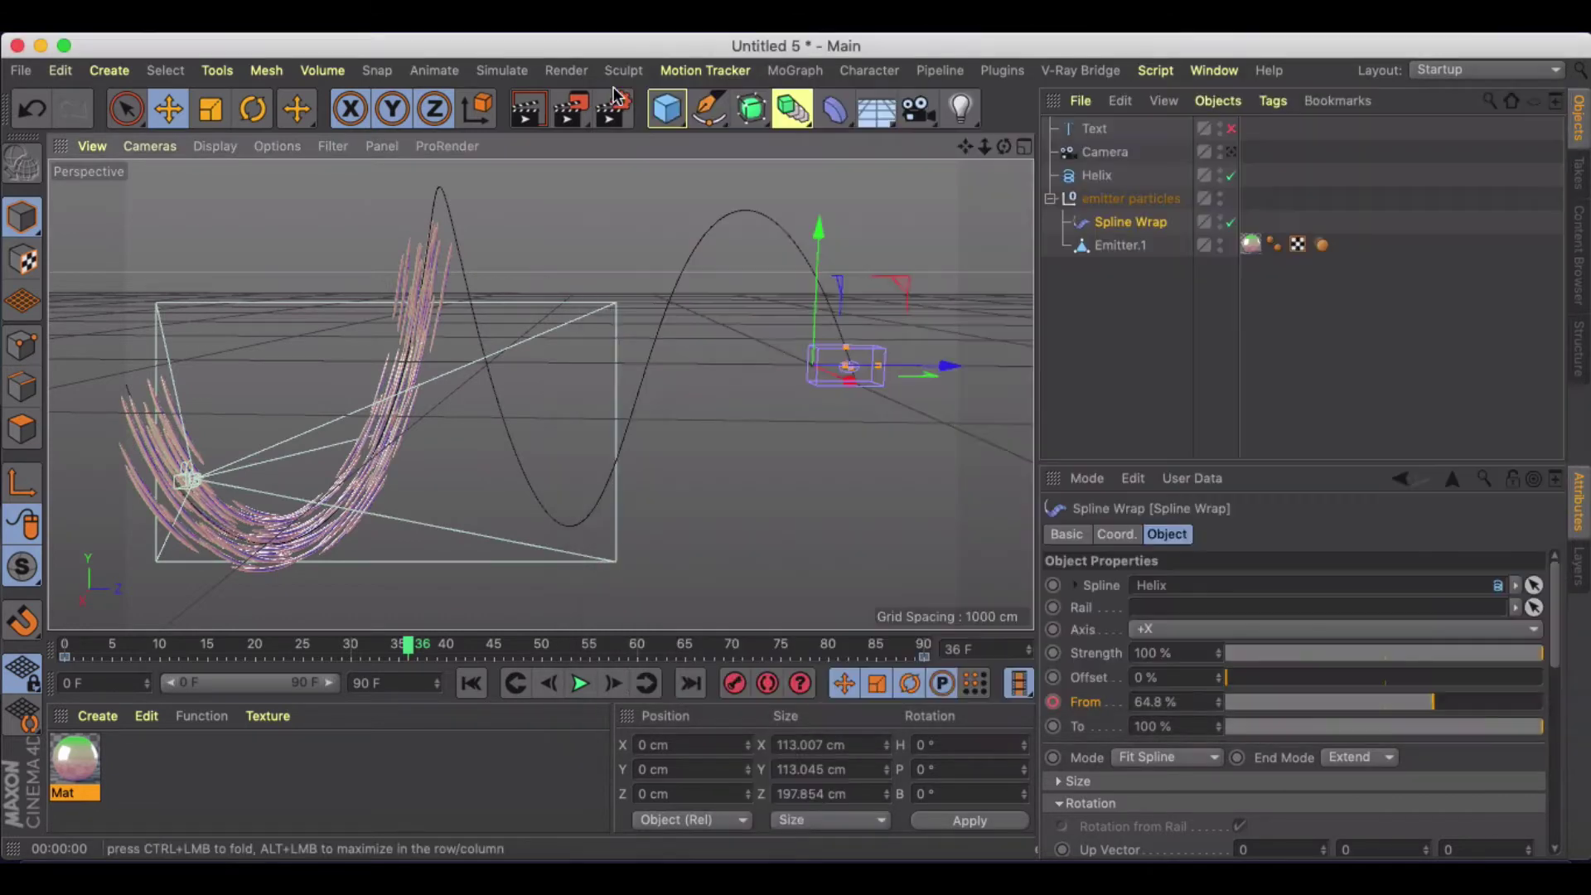
Add a 100% Motion Blur tag to Emitter.1 and re-render the viewport to see the streaks
{"action": "left_click", "coordinate": [1116, 246]}
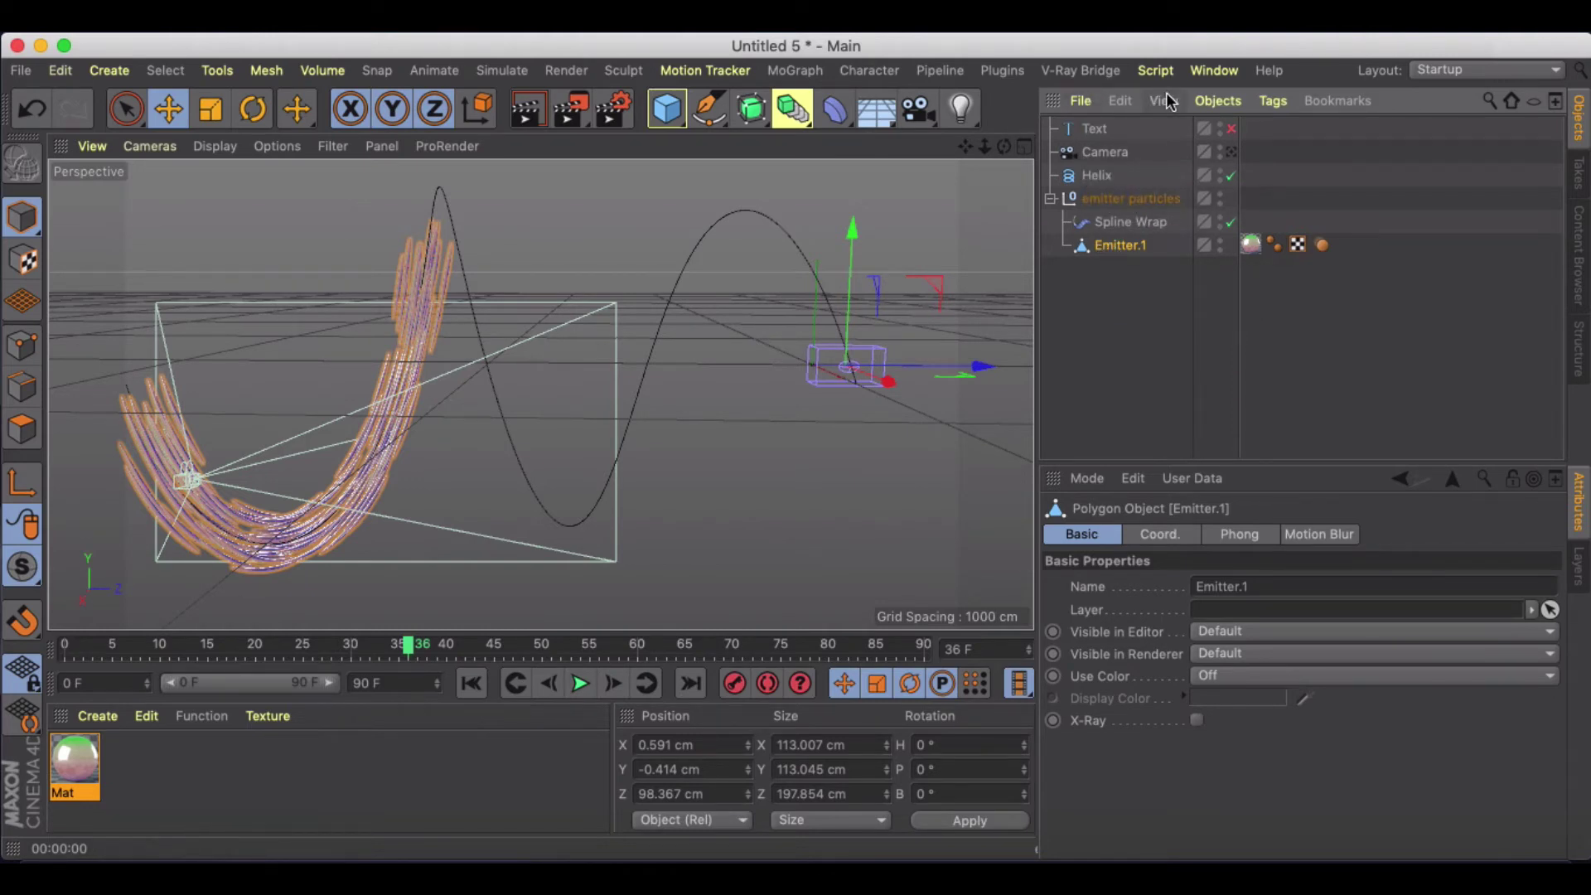
{"action": "left_click", "coordinate": [1217, 100]}
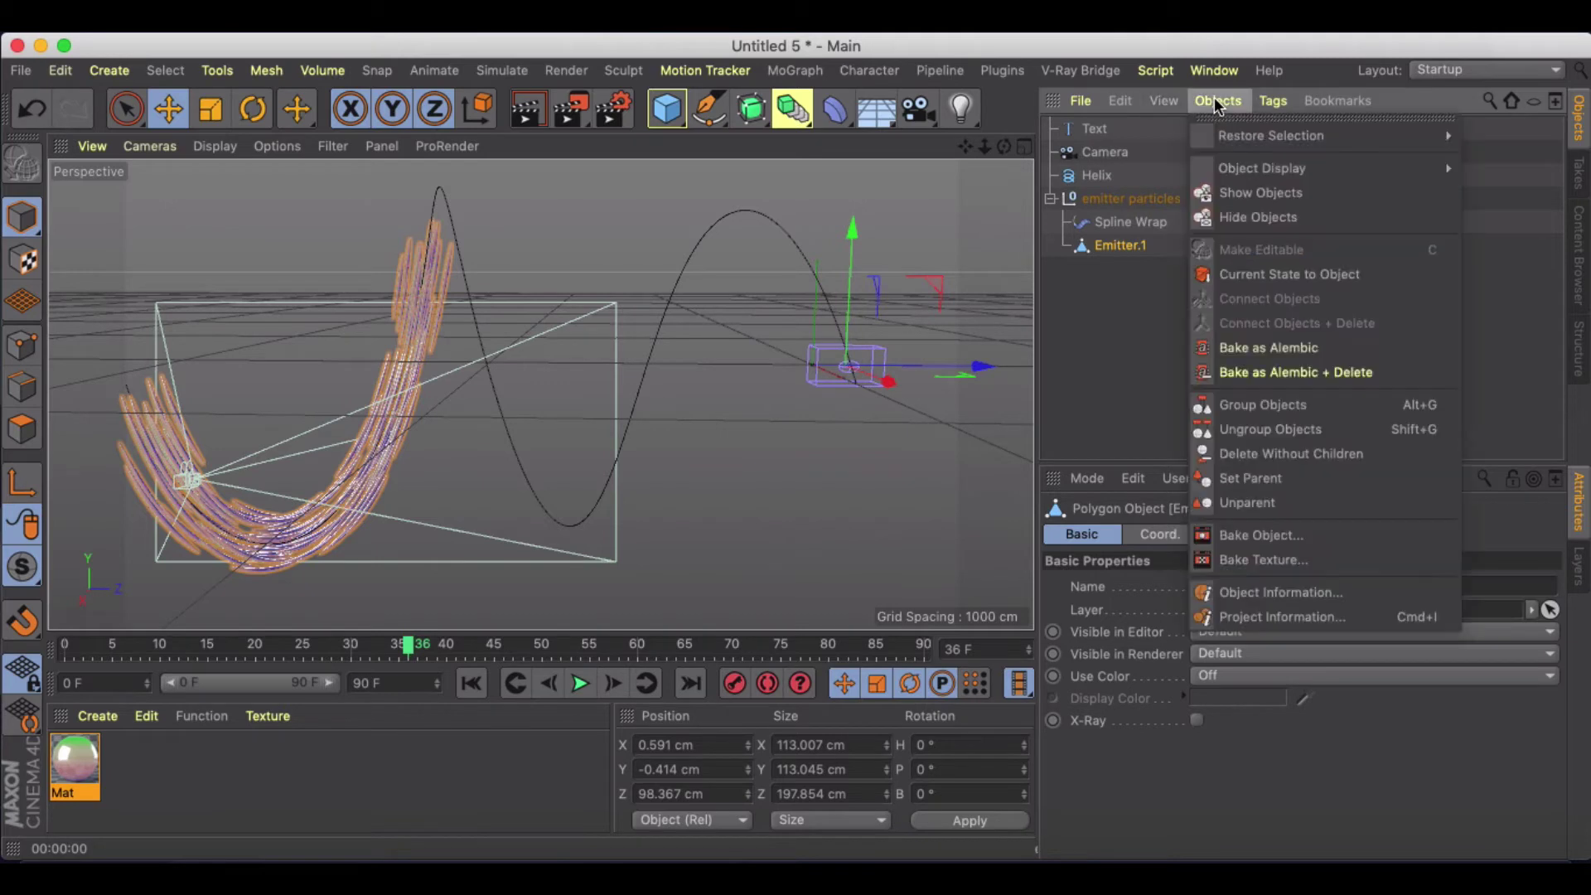
{"action": "left_click", "coordinate": [1139, 246]}
{"action": "left_click", "coordinate": [1266, 101]}
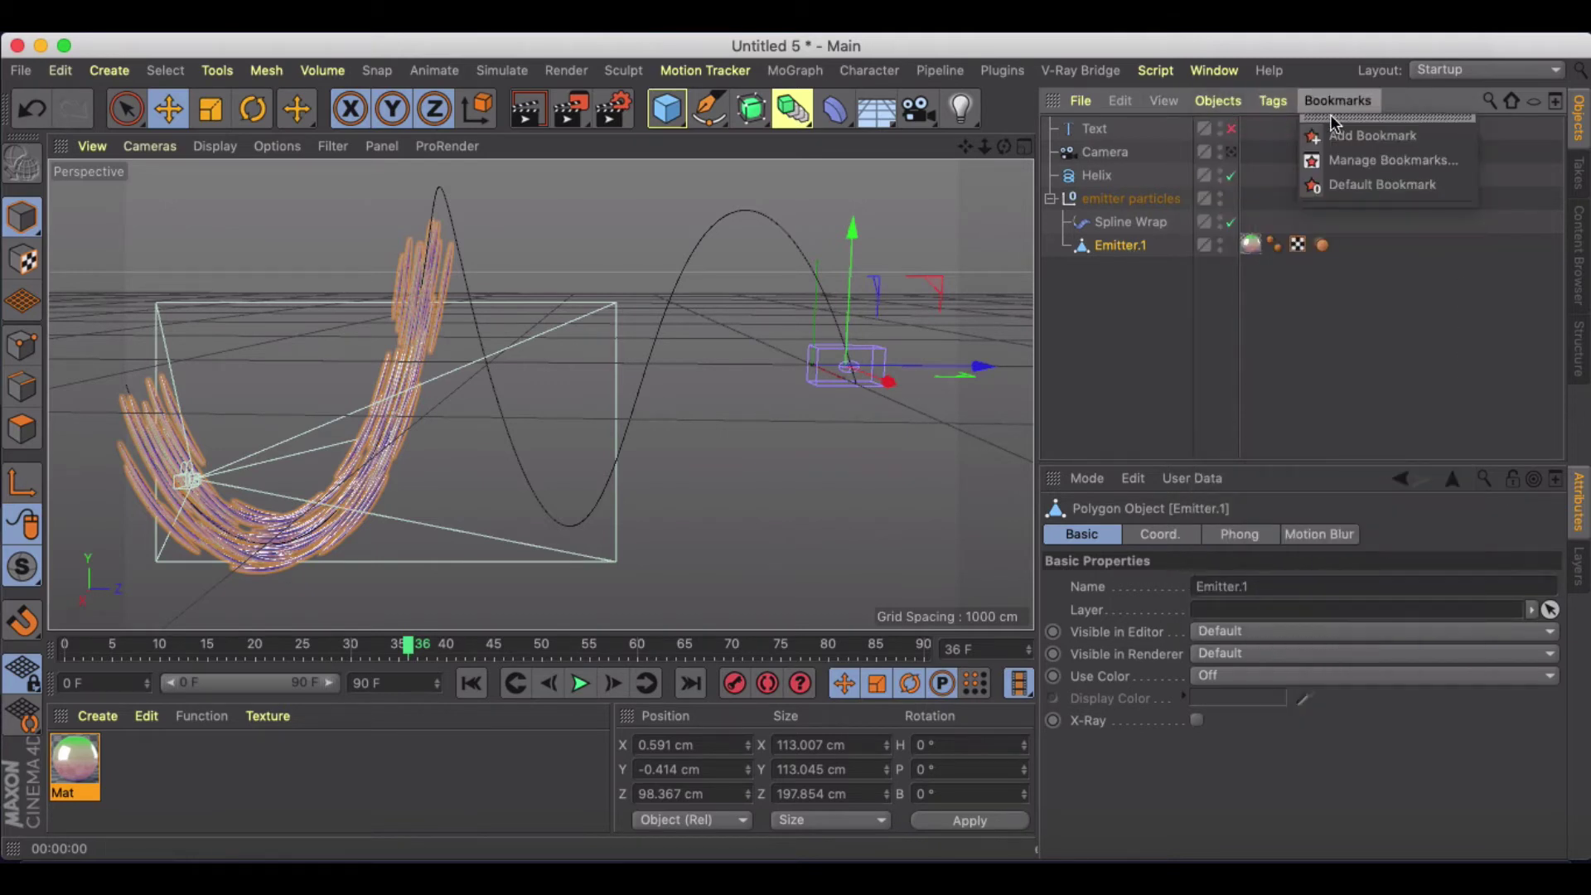
{"action": "mouse_move", "coordinate": [1293, 135]}
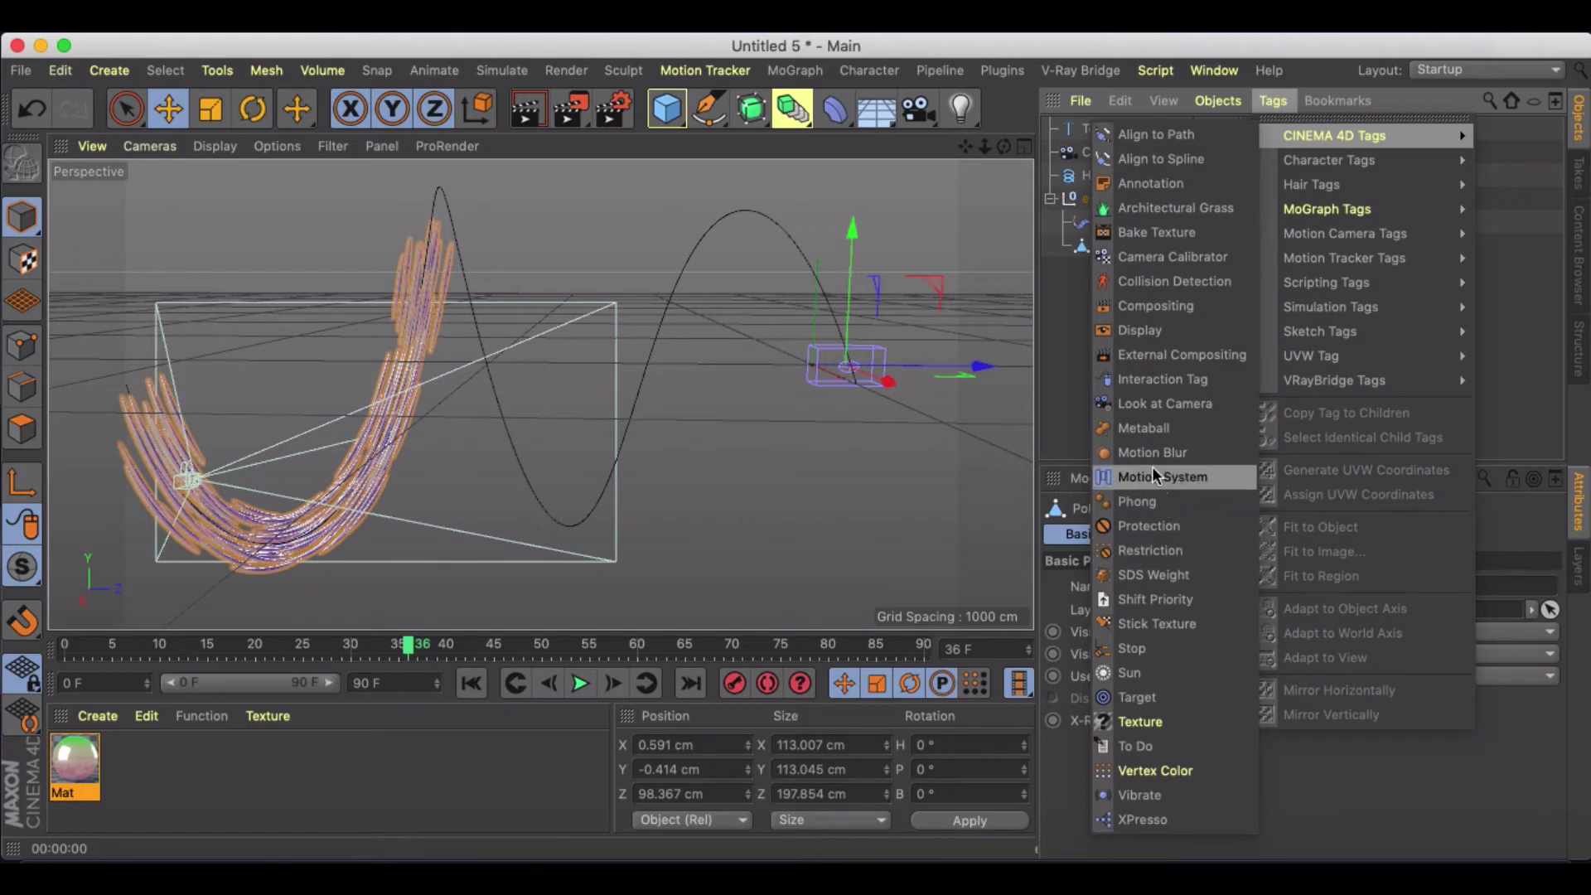
{"action": "left_click", "coordinate": [1152, 452]}
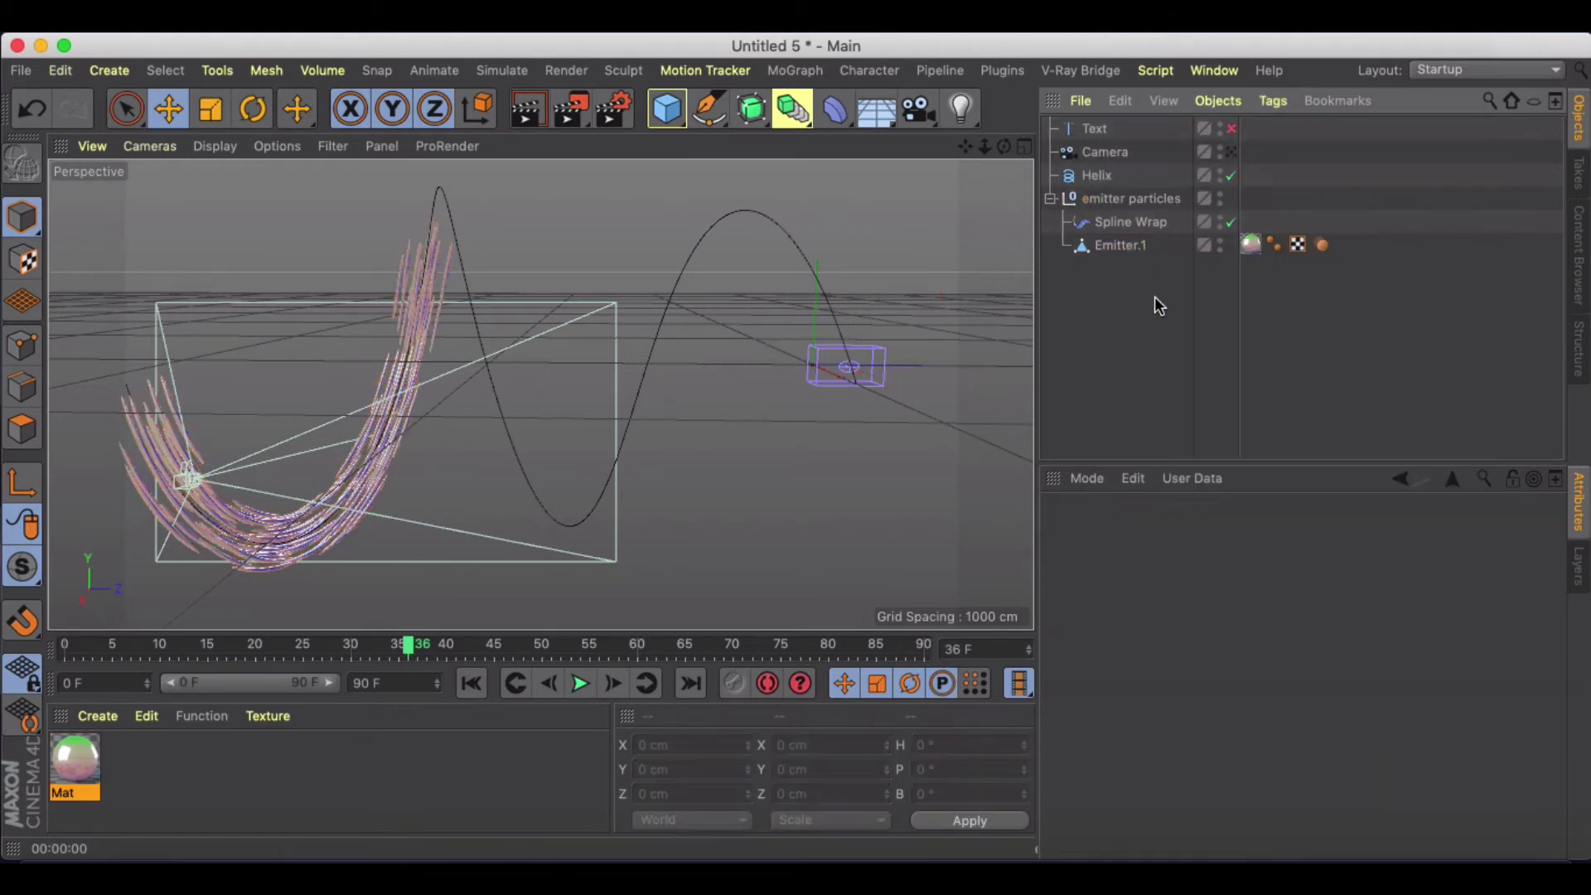
{"action": "left_click", "coordinate": [1320, 246]}
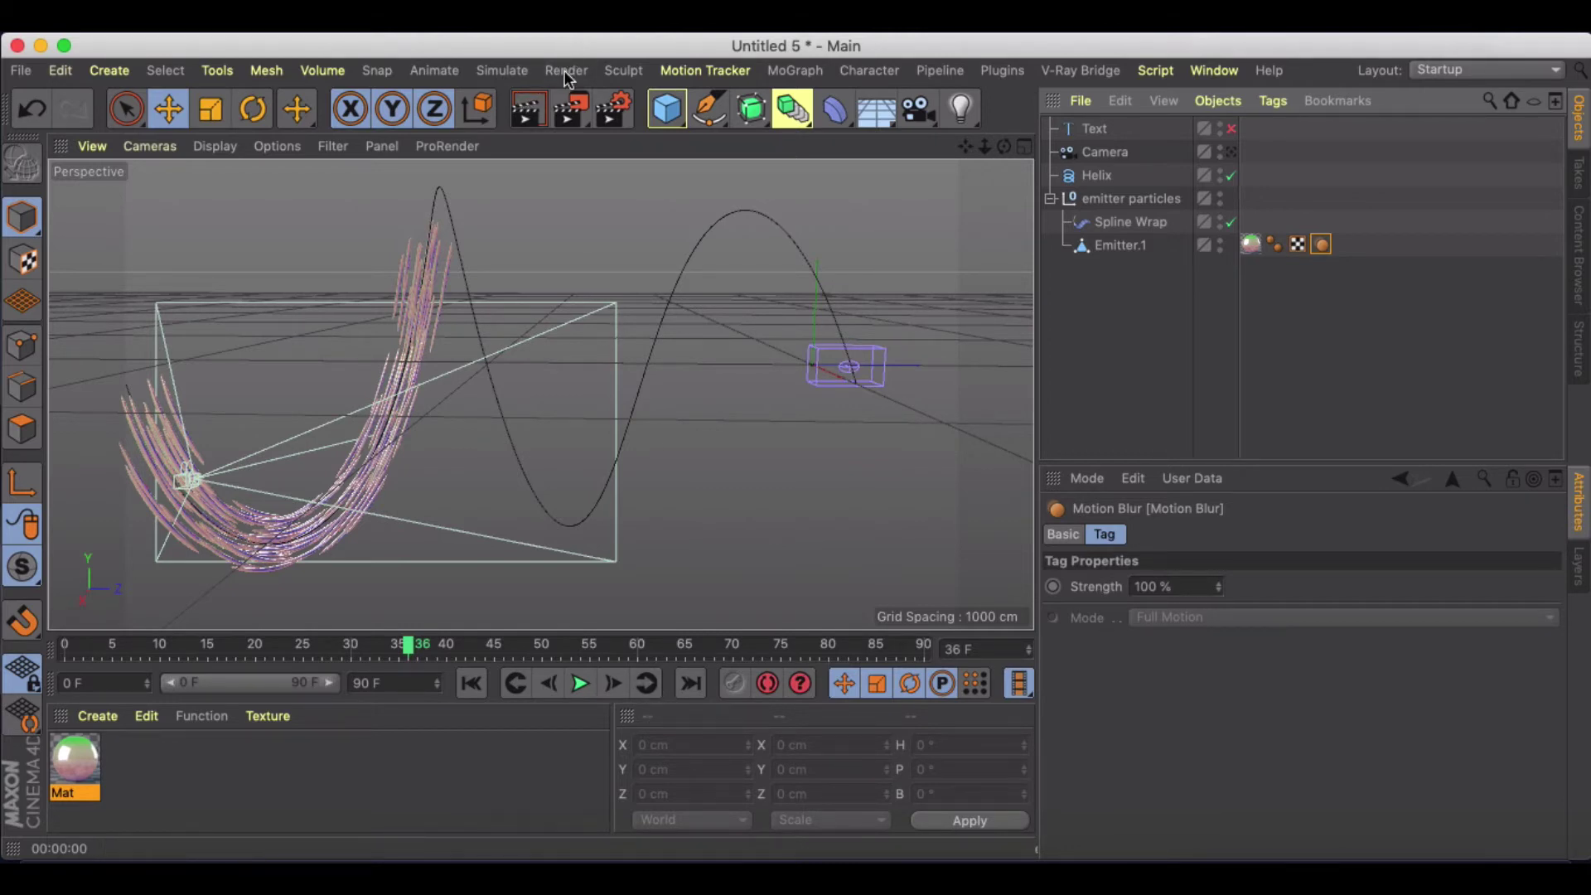
{"action": "left_click", "coordinate": [576, 116]}
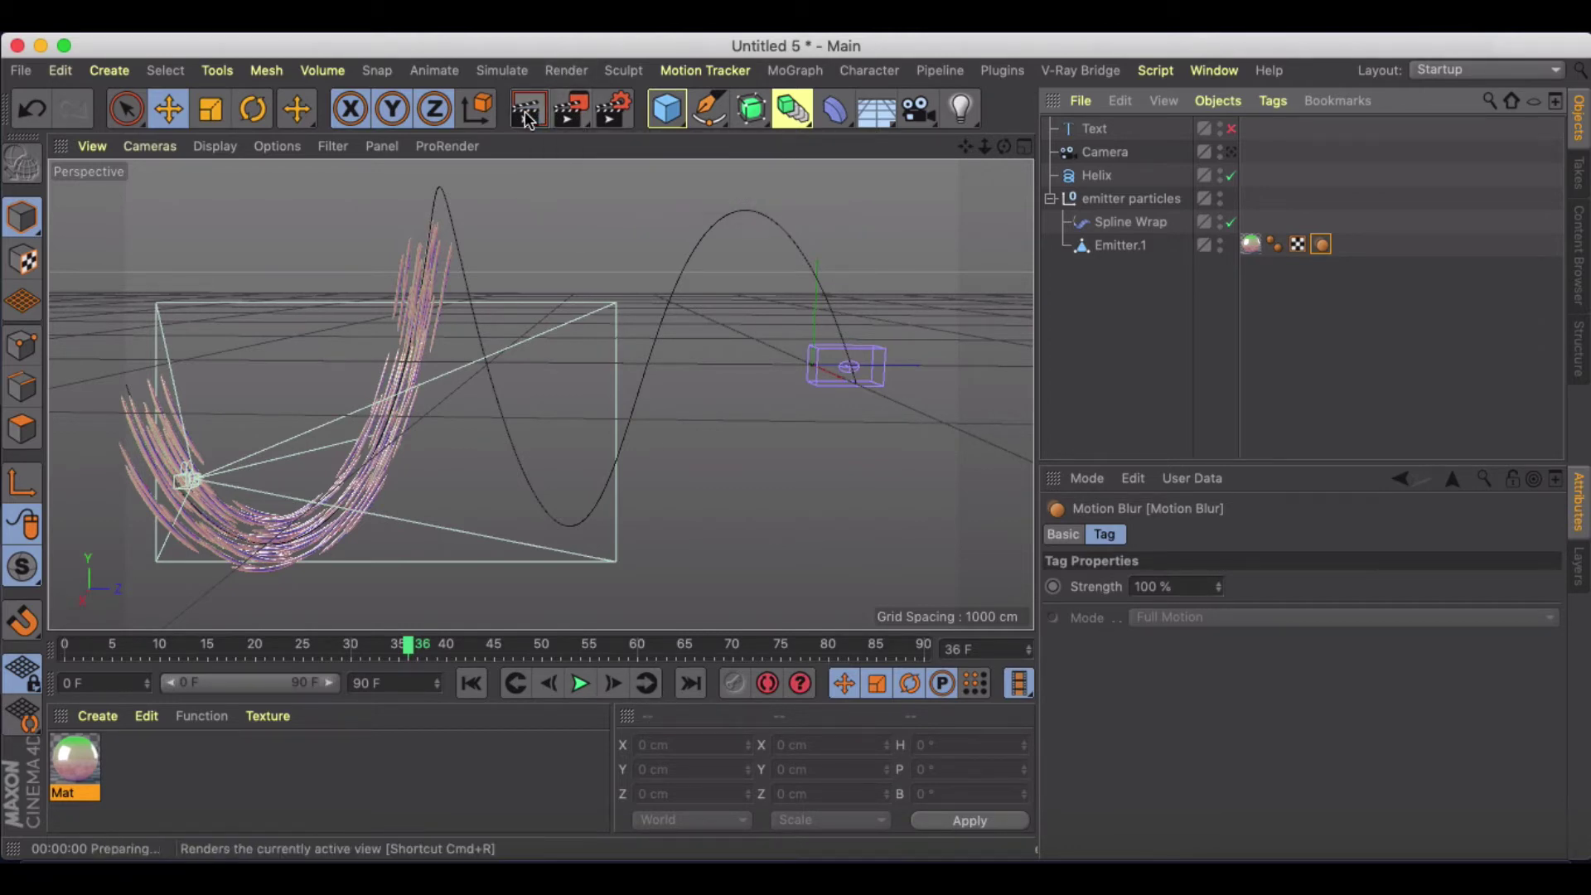
Render the blurred frame 36 to the Picture Viewer, inspect it at 48% zoom, then close it
{"action": "left_click", "coordinate": [571, 109]}
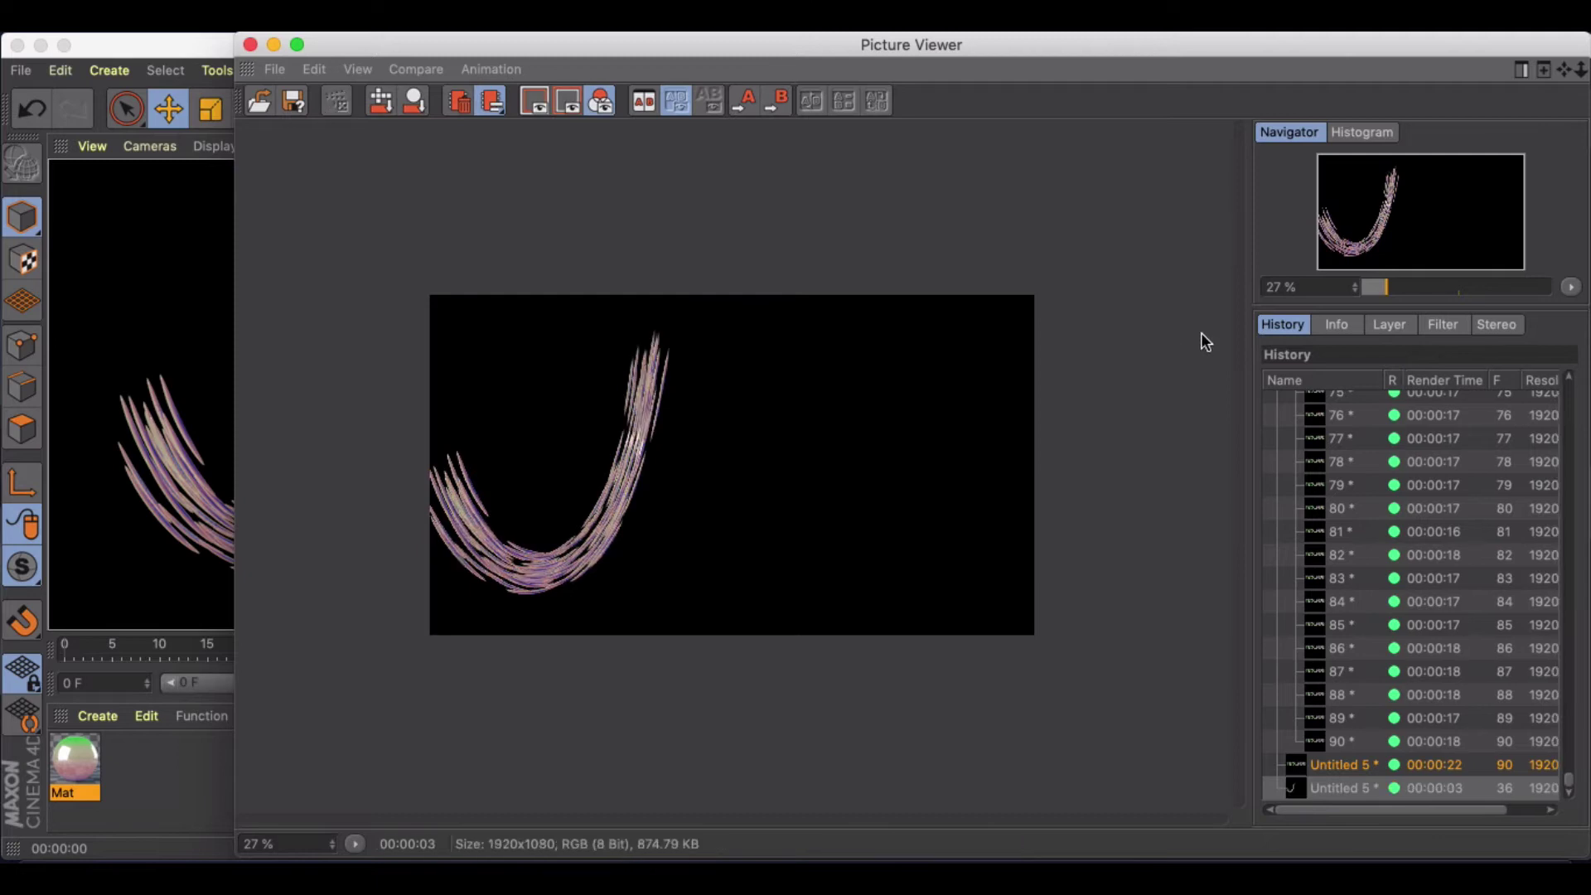
{"action": "left_click_drag", "start_coordinate": [1364, 287], "coordinate": [1386, 285]}
{"action": "left_click_drag", "start_coordinate": [497, 55], "coordinate": [791, 37]}
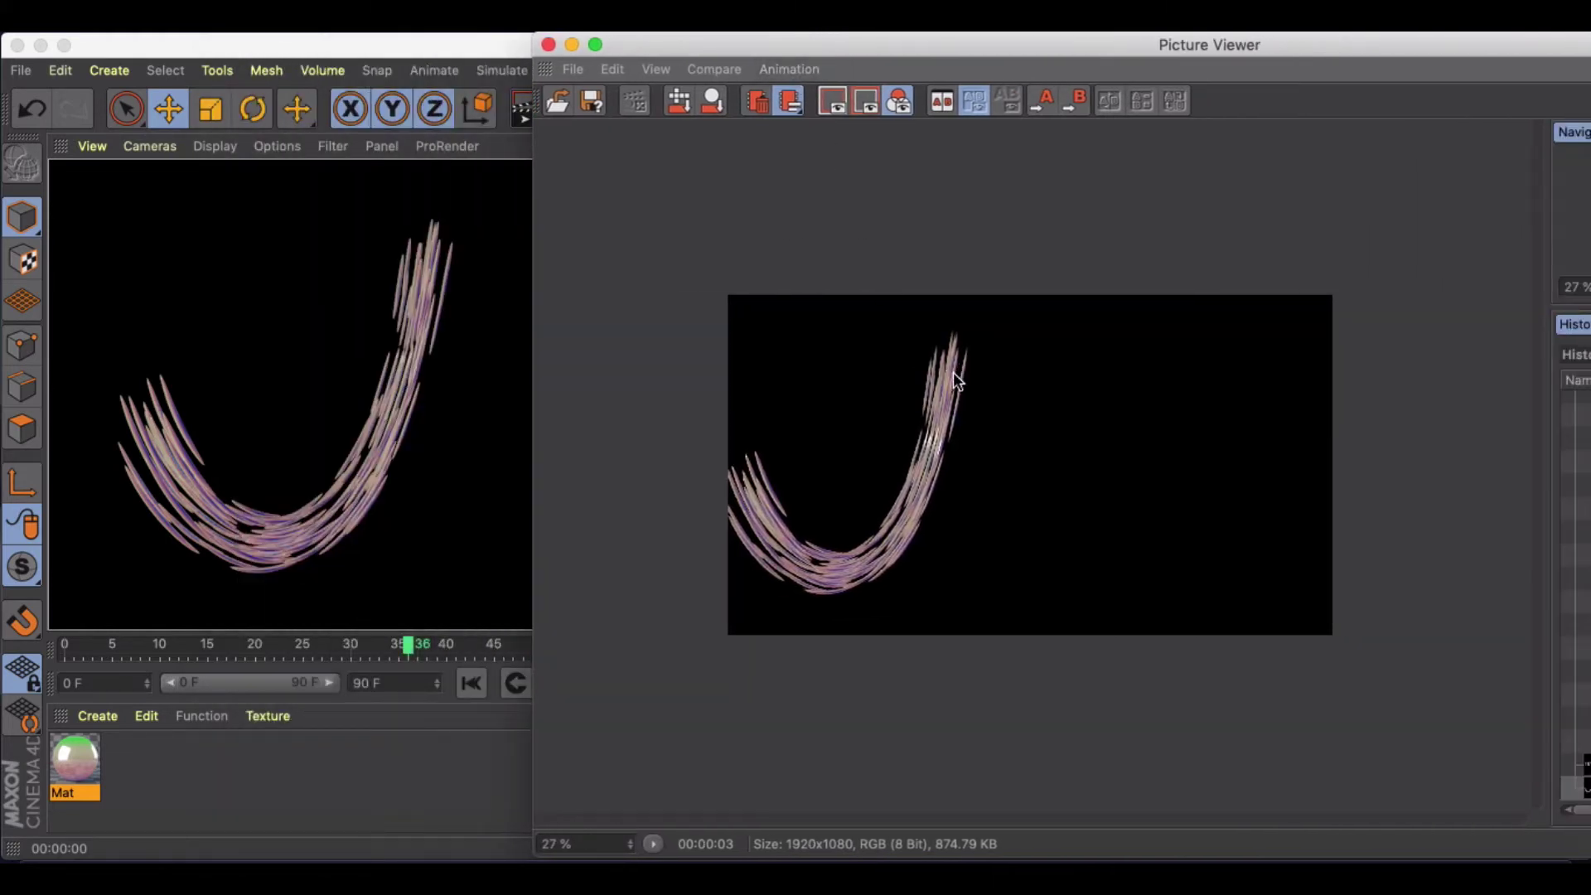
{"action": "left_click_drag", "start_coordinate": [752, 32], "coordinate": [685, 38]}
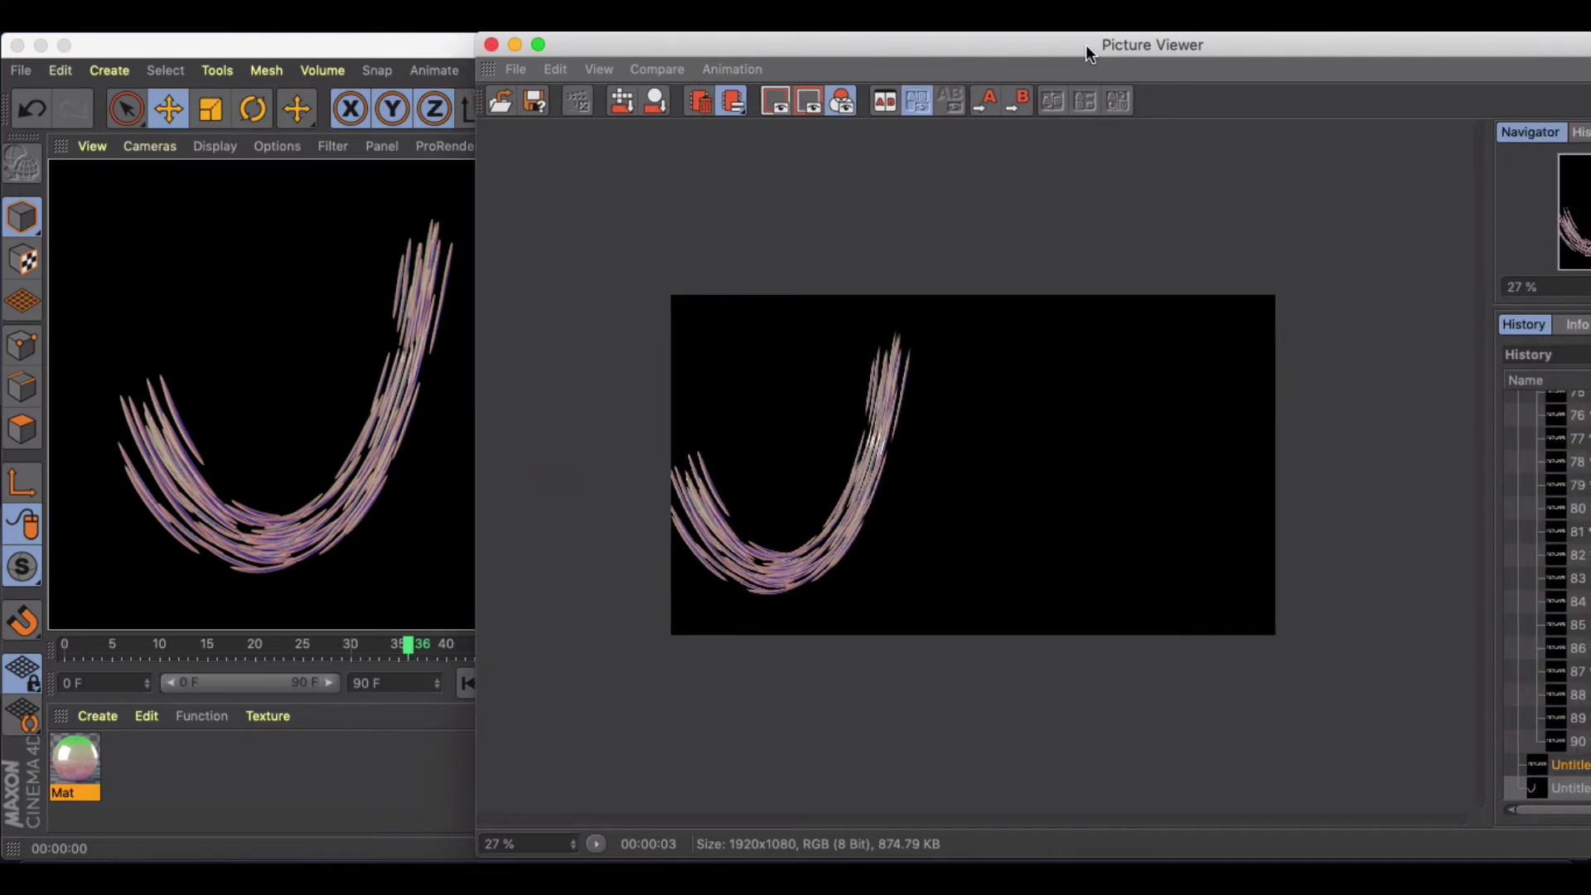
{"action": "left_click_drag", "start_coordinate": [1086, 46], "coordinate": [987, 47]}
{"action": "left_click_drag", "start_coordinate": [1535, 287], "coordinate": [1540, 287]}
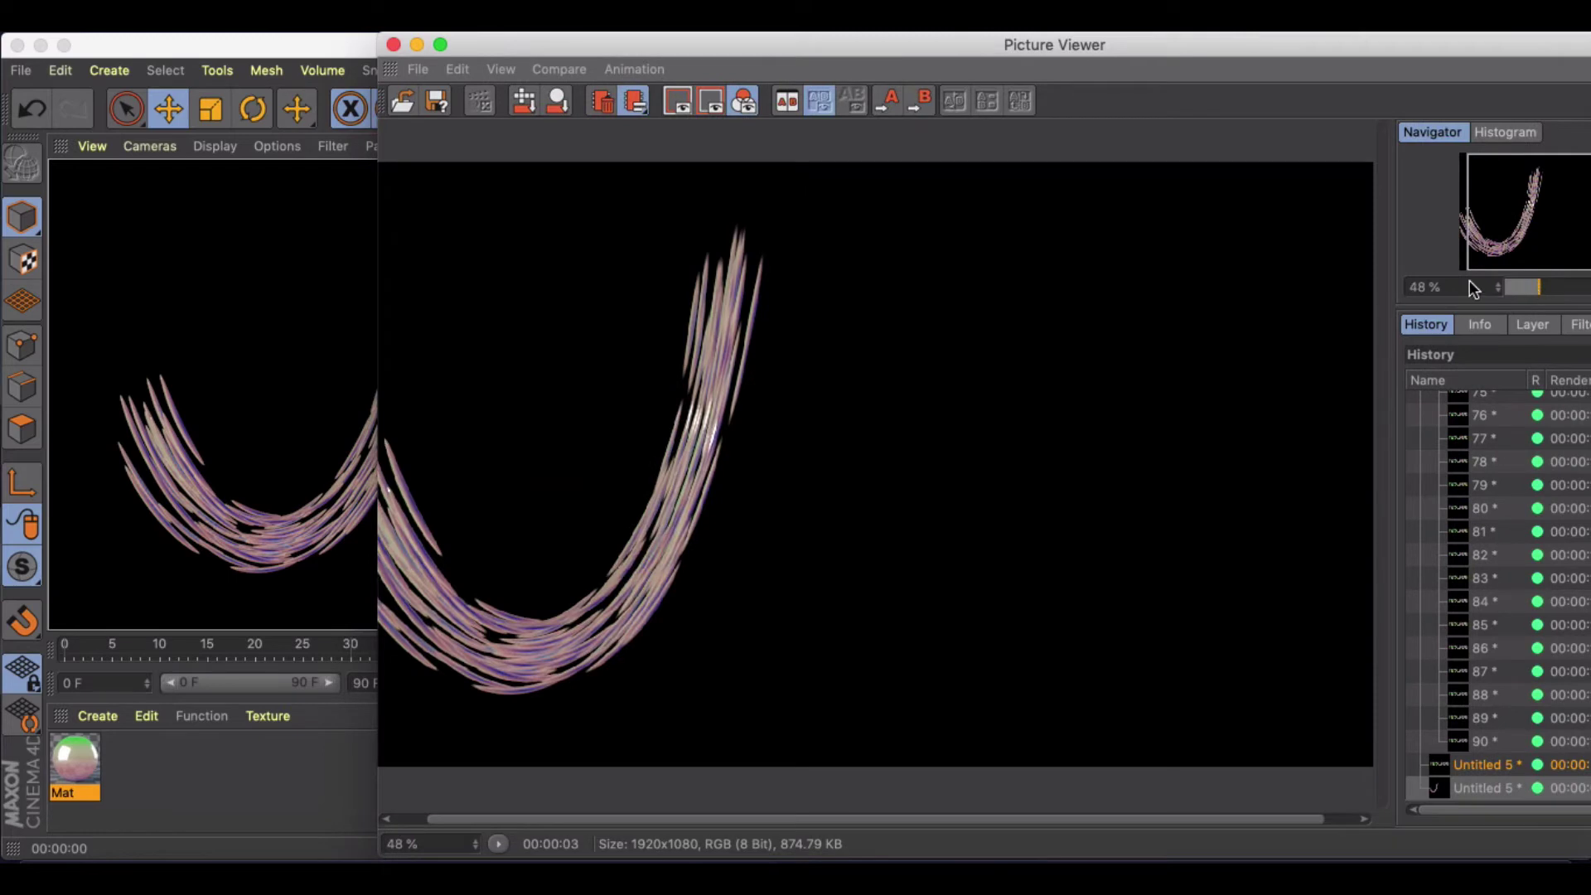
{"action": "left_click_drag", "start_coordinate": [611, 46], "coordinate": [696, 36]}
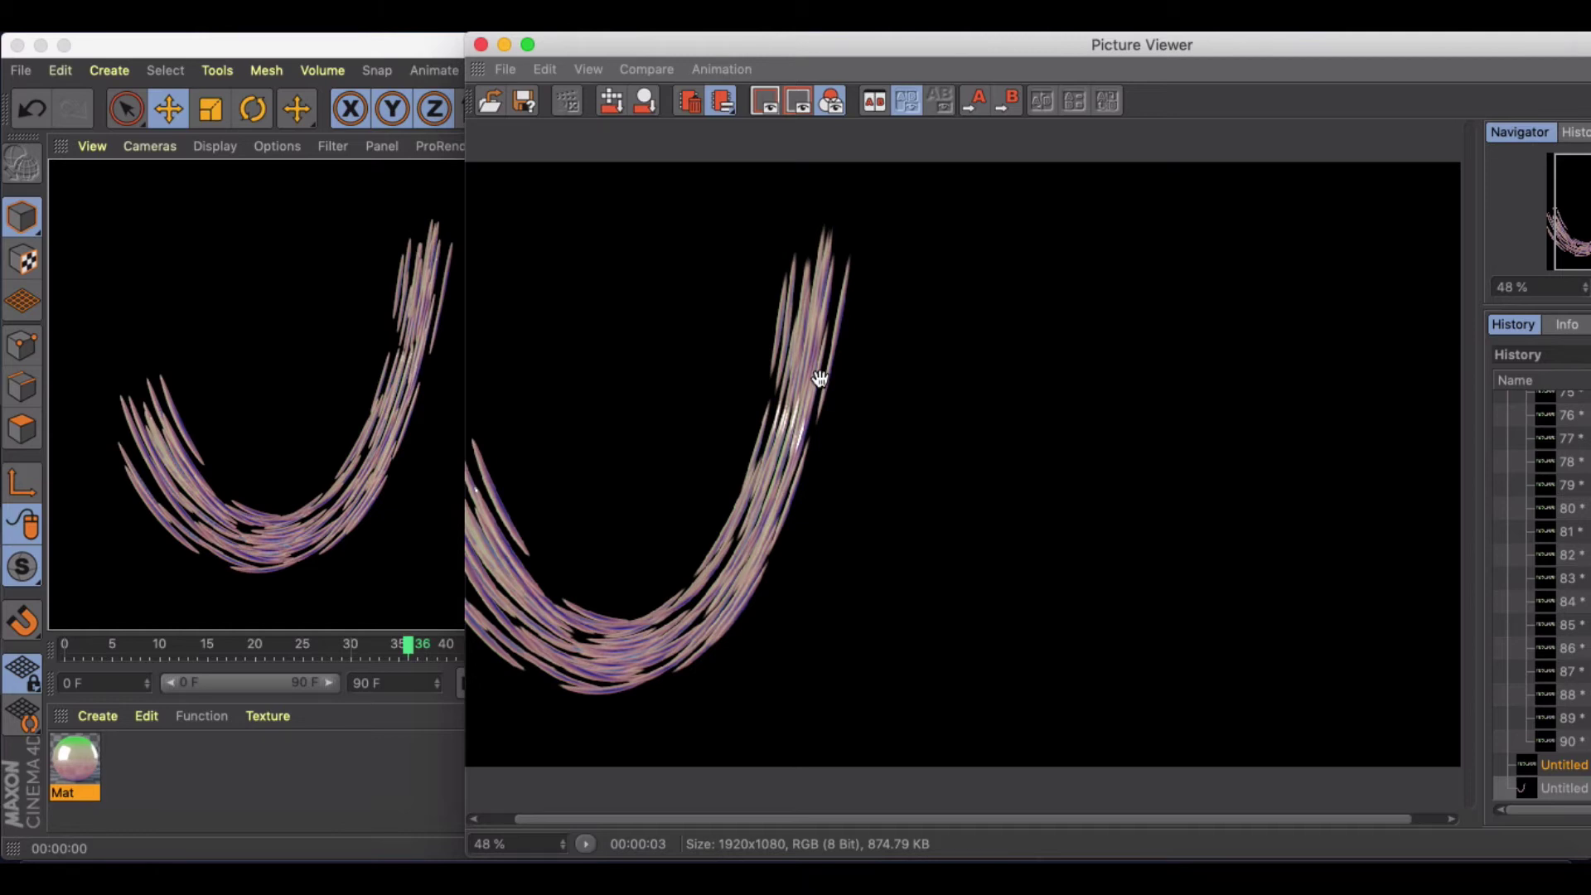
{"action": "left_click", "coordinate": [480, 44]}
Start a new scene, Untitled 6, with a cube viewed from a level front angle
{"action": "left_click", "coordinate": [21, 70]}
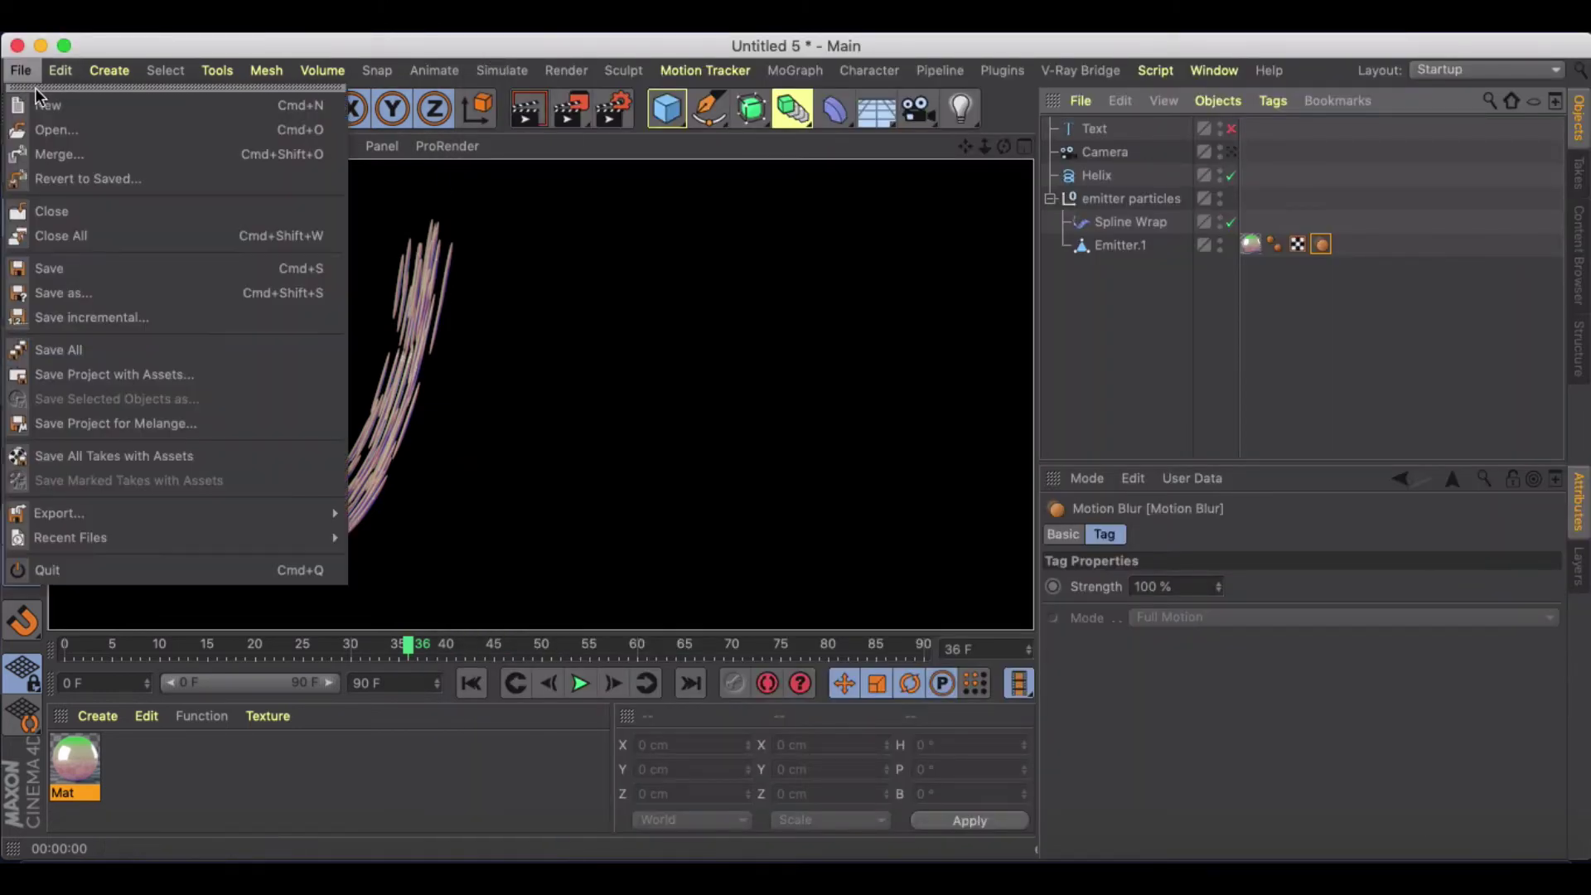
{"action": "left_click", "coordinate": [153, 103]}
{"action": "left_click", "coordinate": [663, 115]}
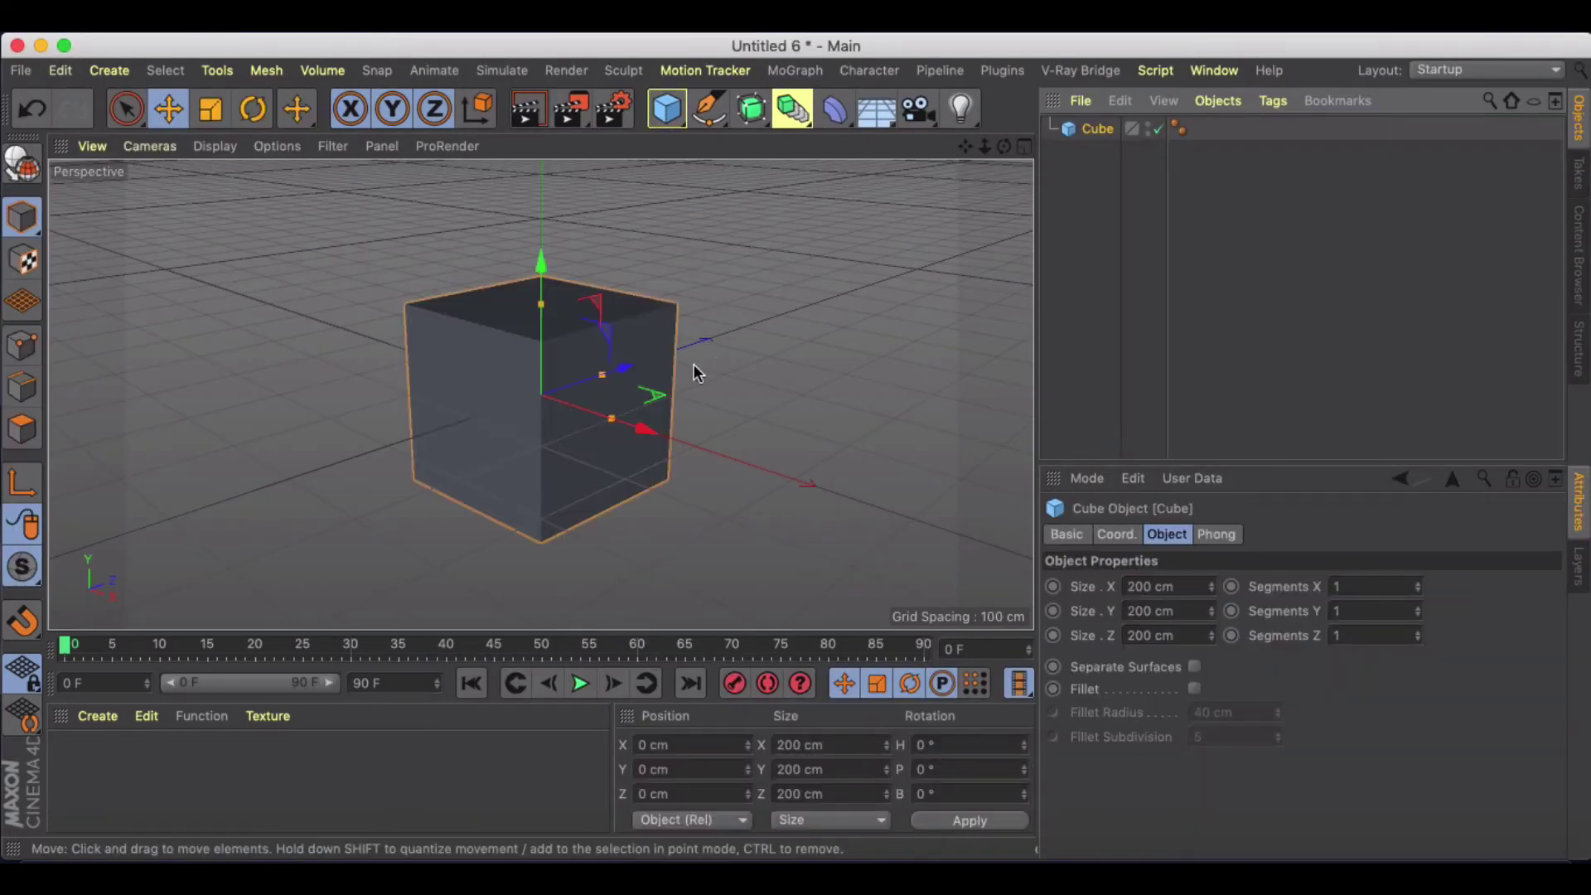
{"action": "left_click_drag", "start_coordinate": [591, 397], "coordinate": [509, 388], "text": "alt"}
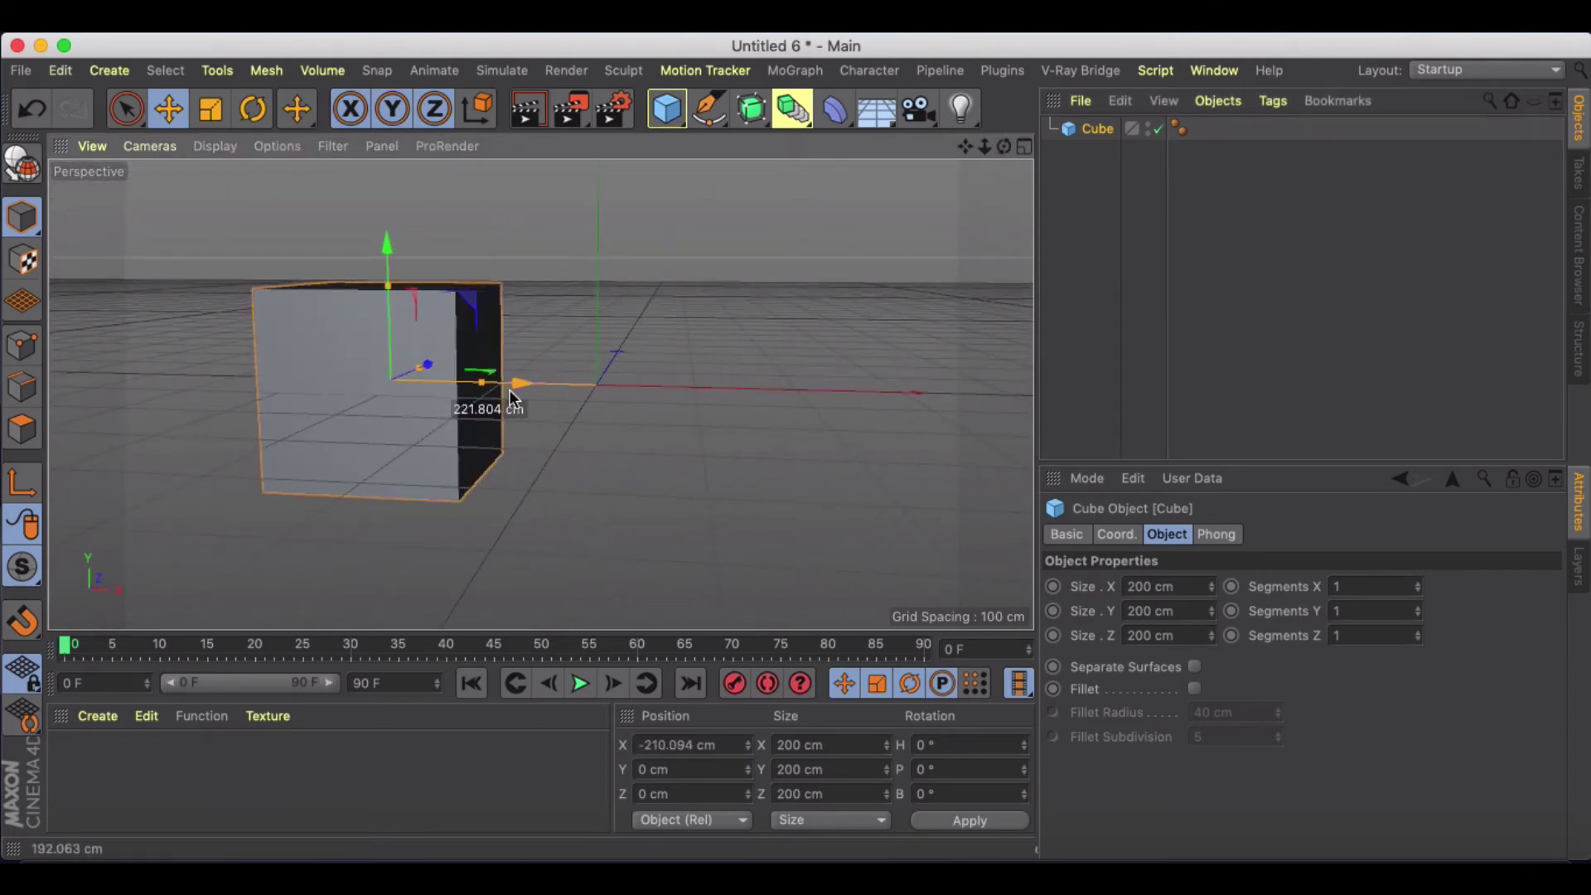
Keyframe the cube at frame 0 and slide it to X 185.776 cm at frame 90
{"action": "left_click", "coordinate": [737, 685]}
{"action": "left_click", "coordinate": [1054, 587]}
{"action": "left_click_drag", "start_coordinate": [363, 648], "coordinate": [1005, 619]}
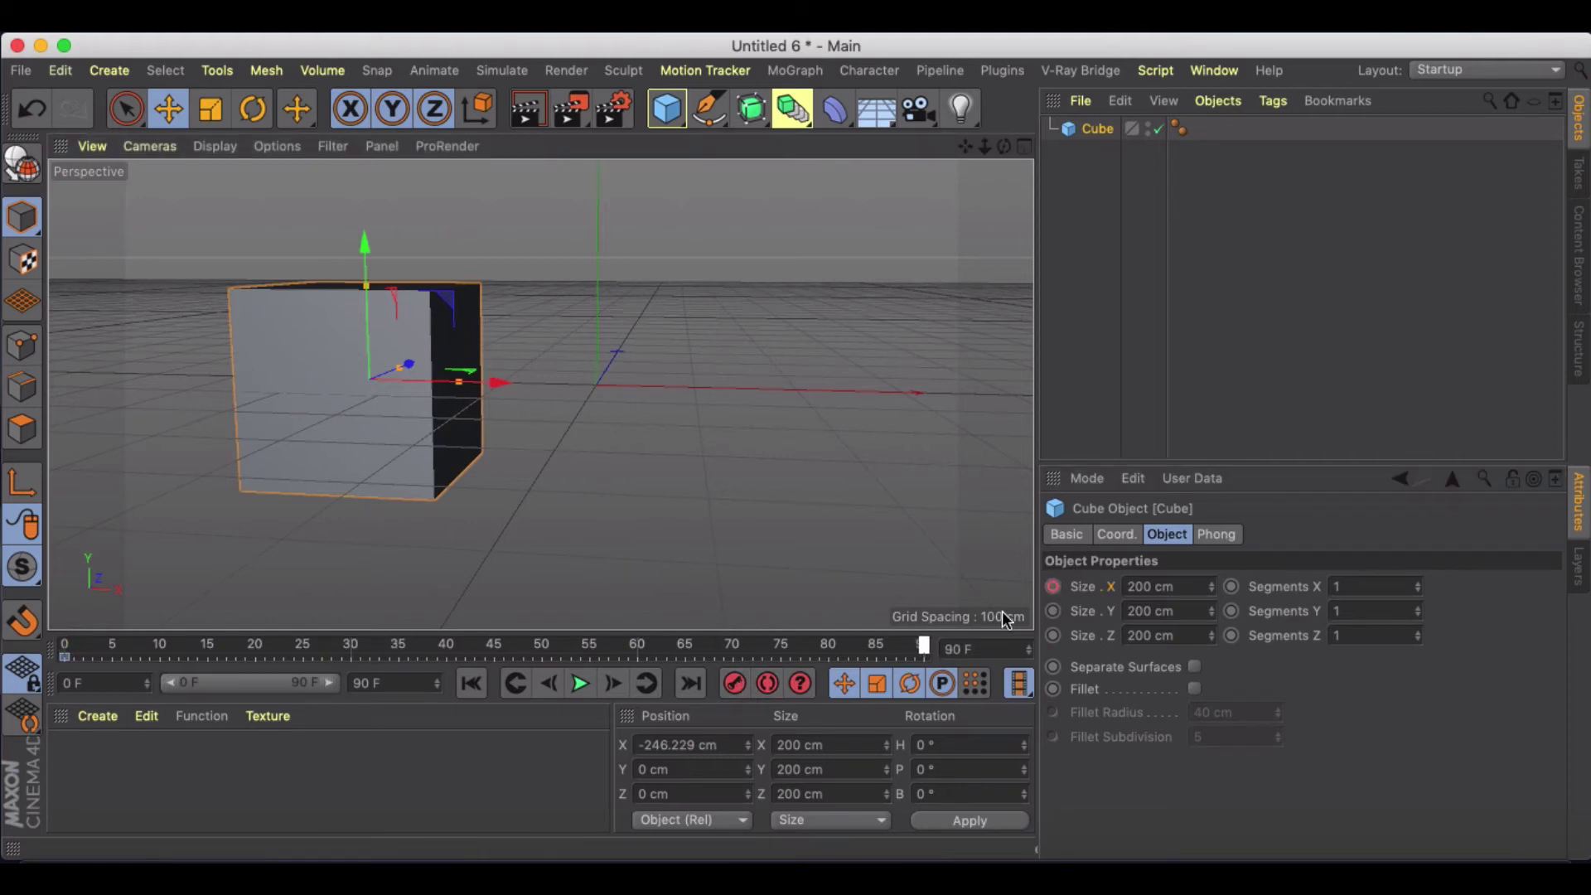
{"action": "left_click_drag", "start_coordinate": [502, 384], "coordinate": [912, 390]}
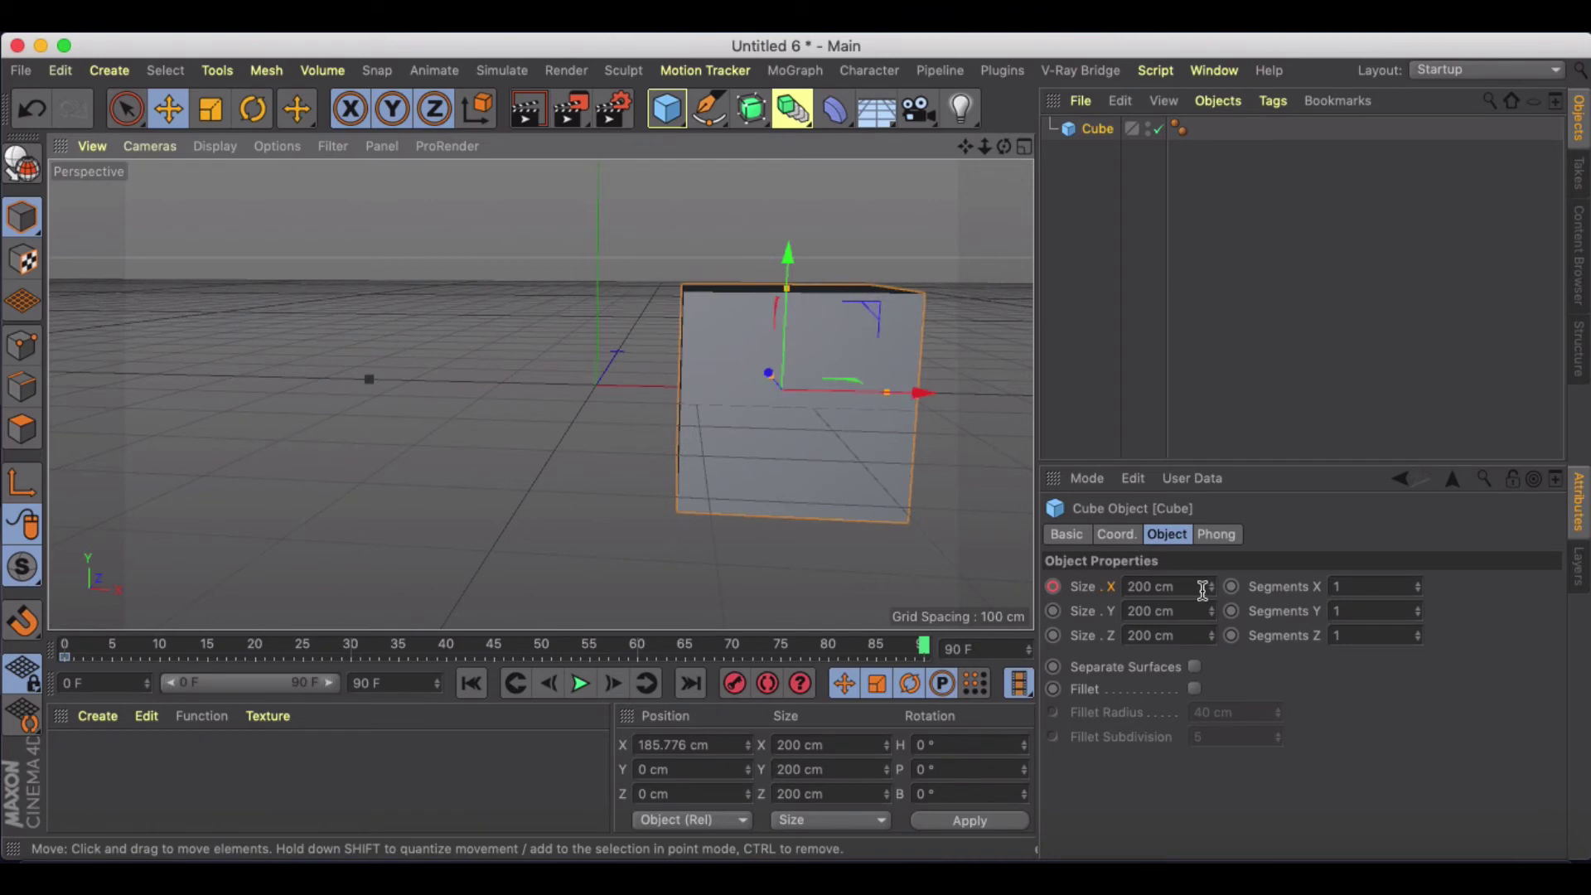
{"action": "left_click", "coordinate": [1053, 587]}
{"action": "left_click_drag", "start_coordinate": [922, 647], "coordinate": [43, 661]}
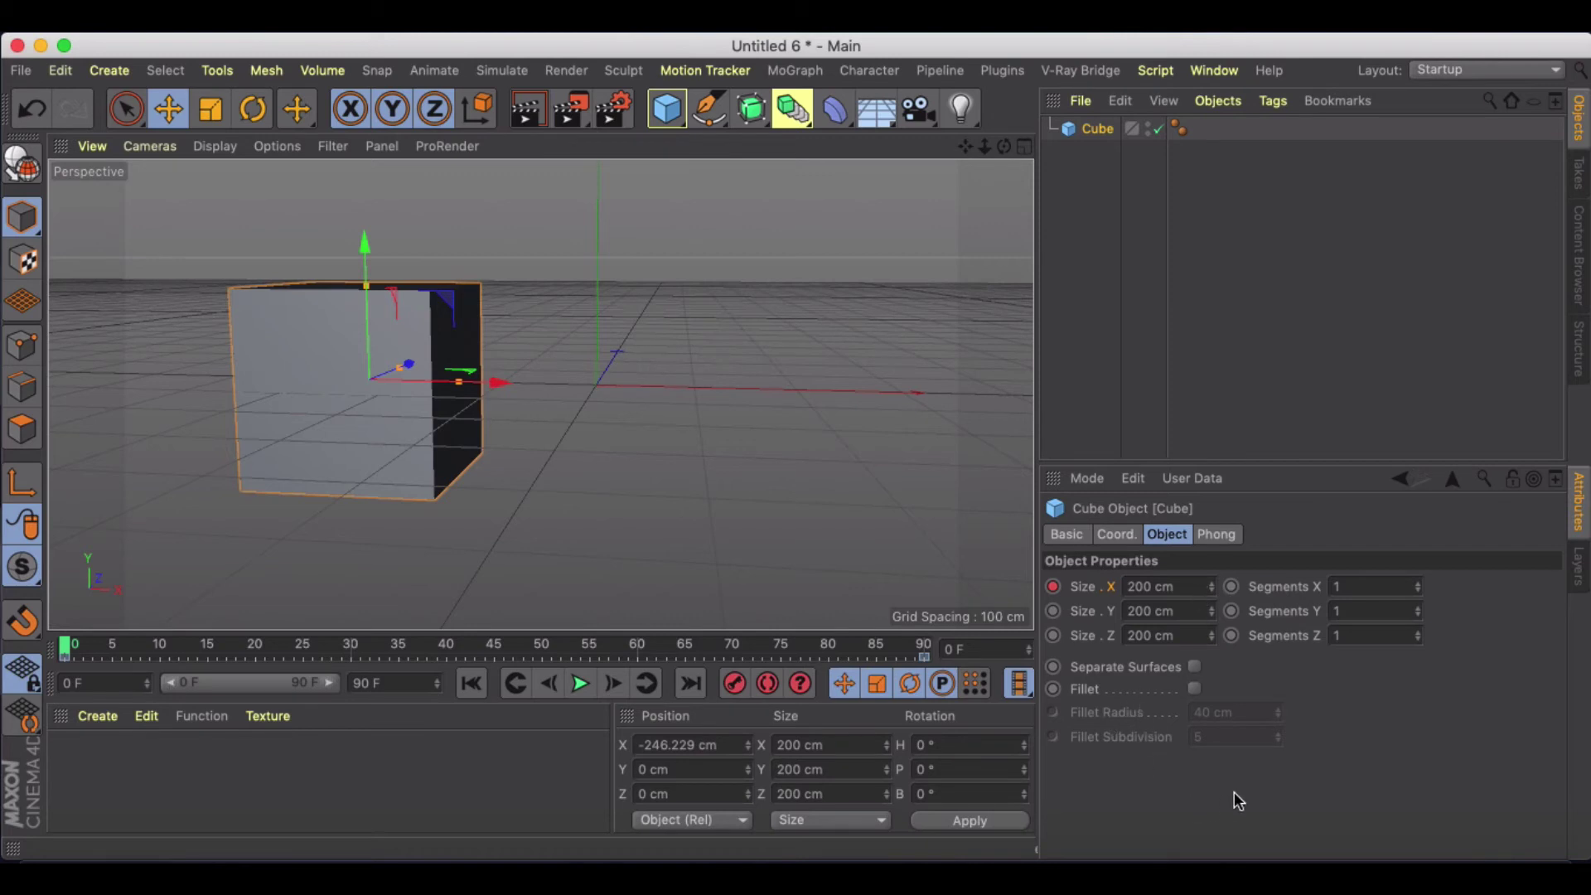
Delete the cube and add a sphere to the scene
{"action": "key", "text": "Delete"}
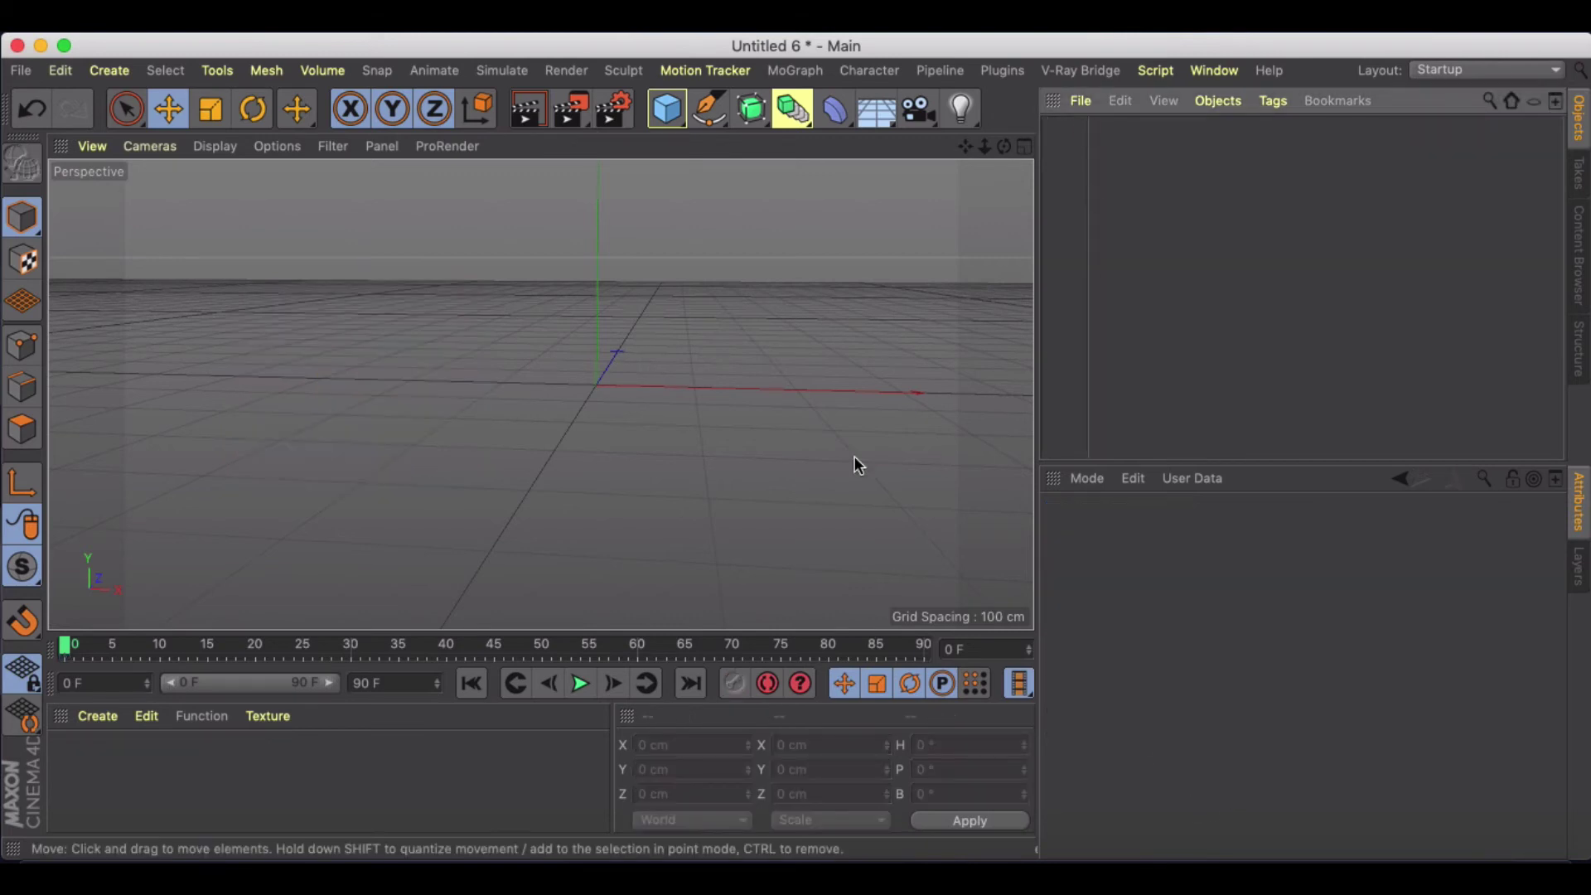
{"action": "left_click_drag", "start_coordinate": [666, 108], "coordinate": [1103, 181]}
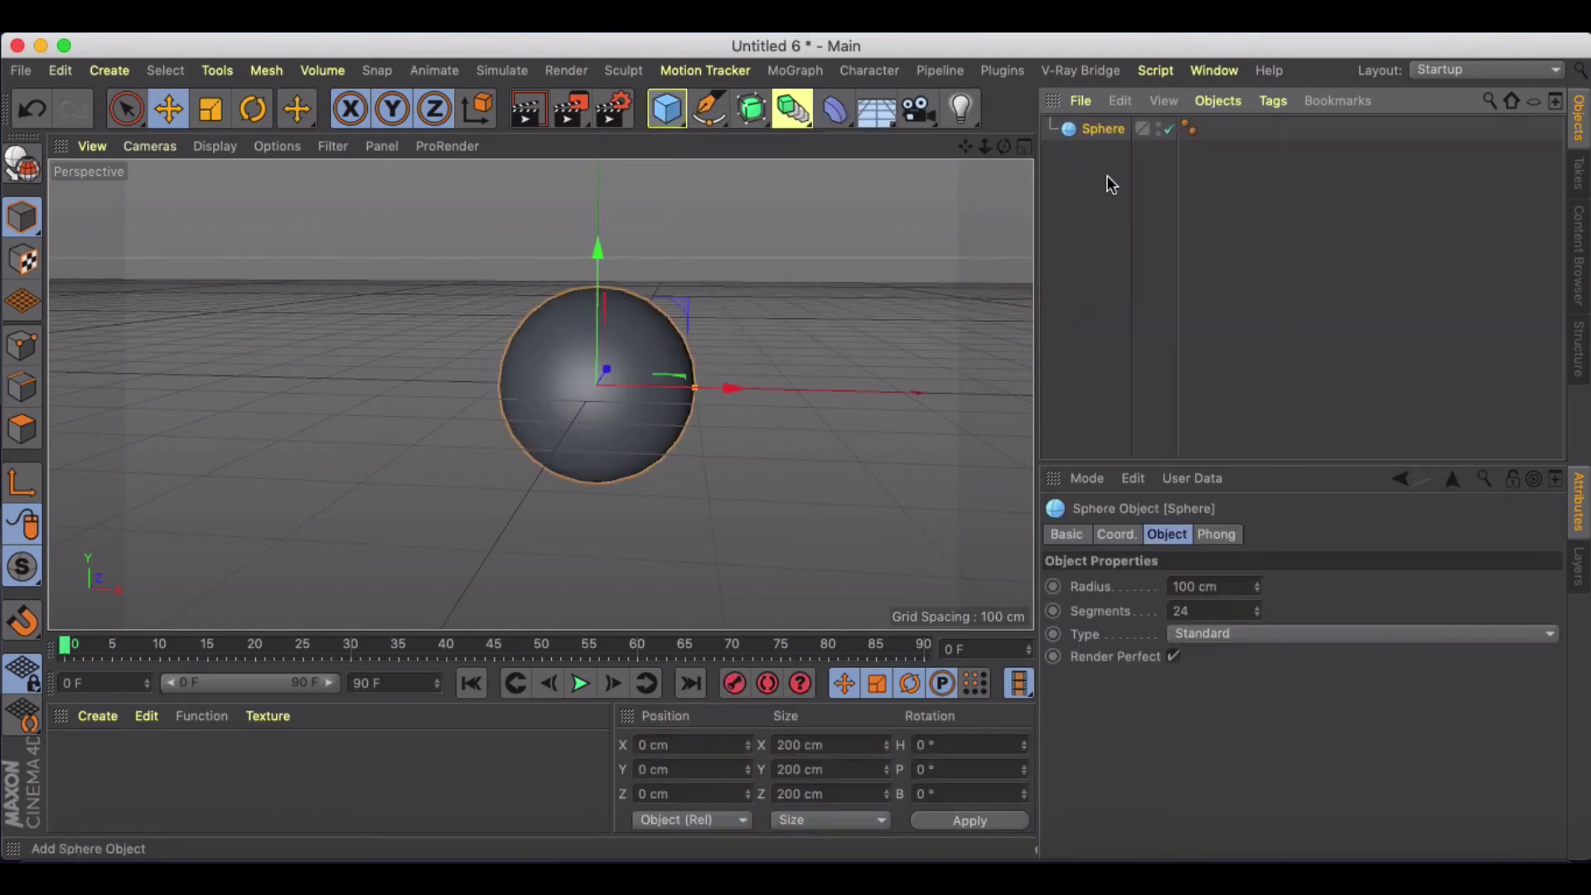
{"action": "left_click_drag", "start_coordinate": [719, 400], "coordinate": [353, 387]}
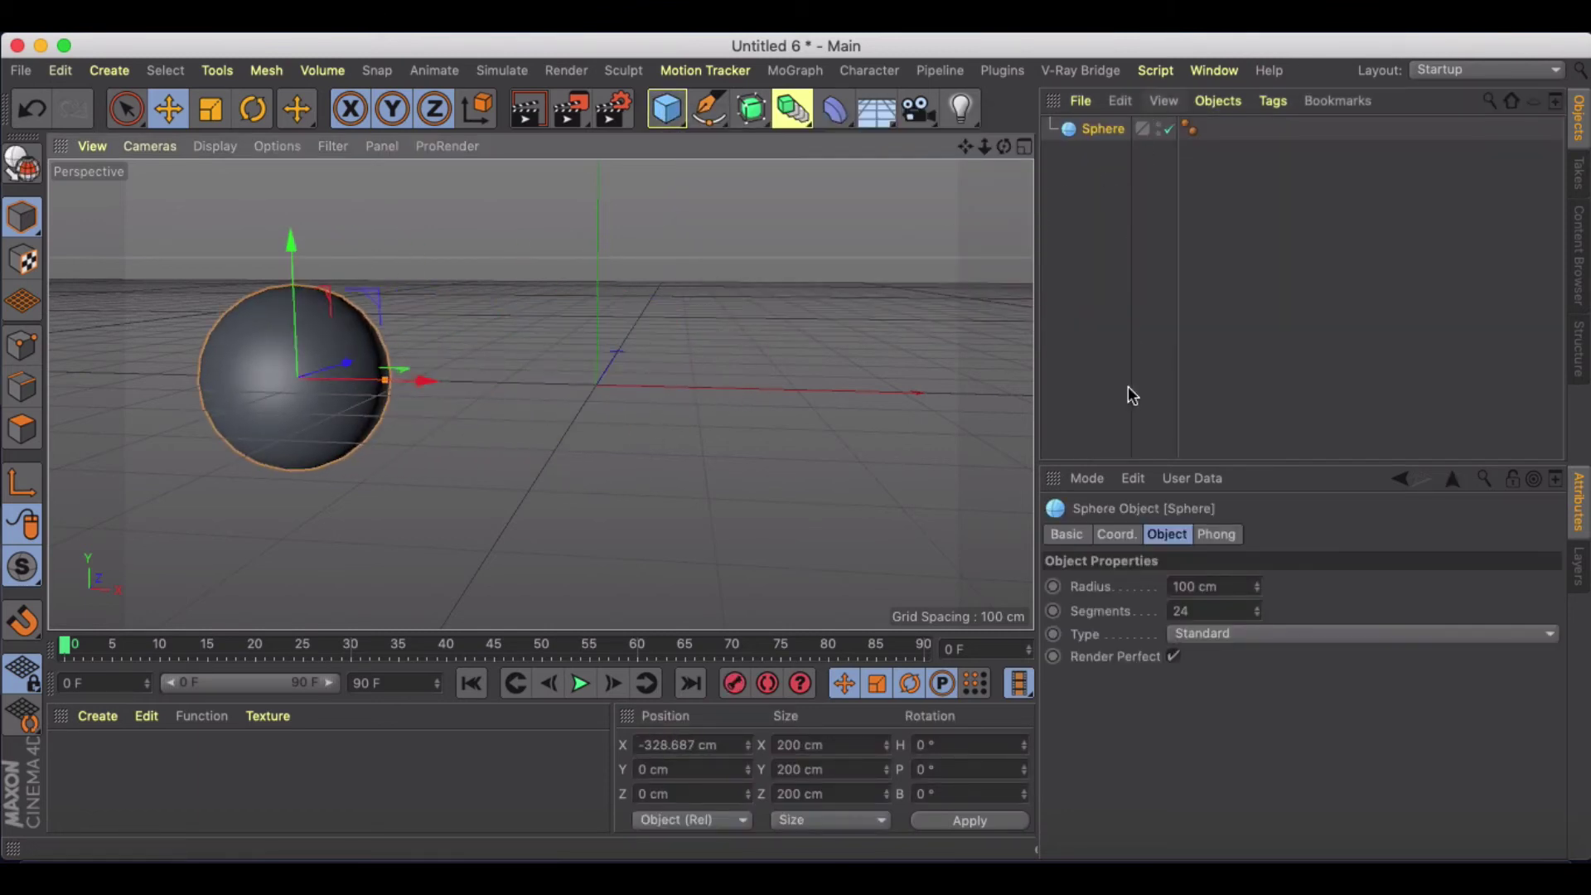
Key the sphere's position X at frame 0 and at 254.883 cm on frame 90, then play it
{"action": "left_click", "coordinate": [1118, 534]}
{"action": "left_click", "coordinate": [1054, 586]}
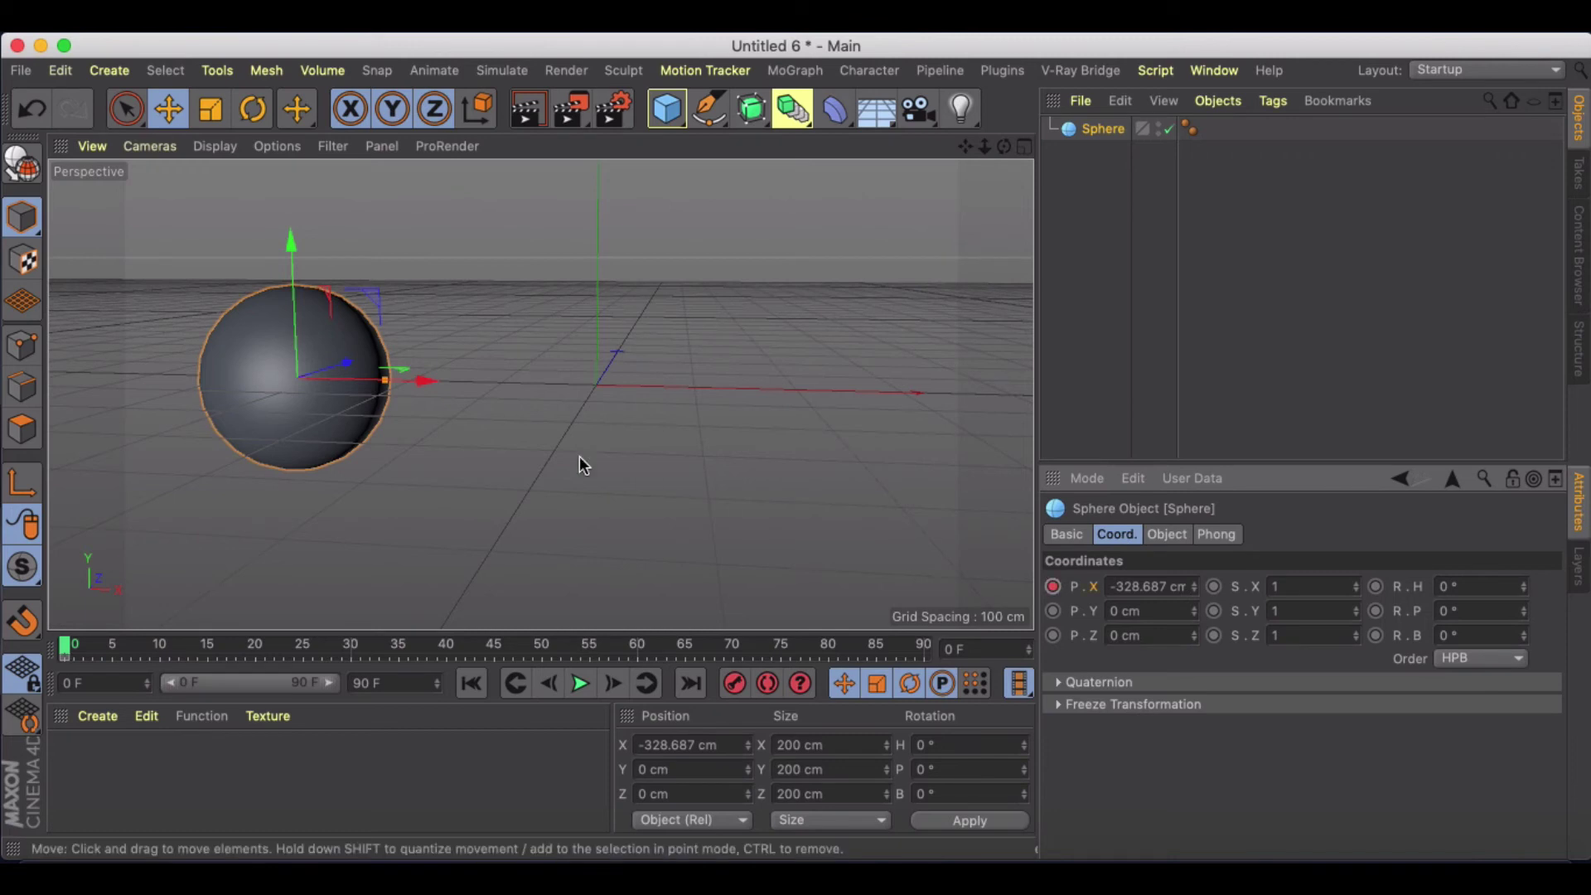
{"action": "key", "text": "shift+g"}
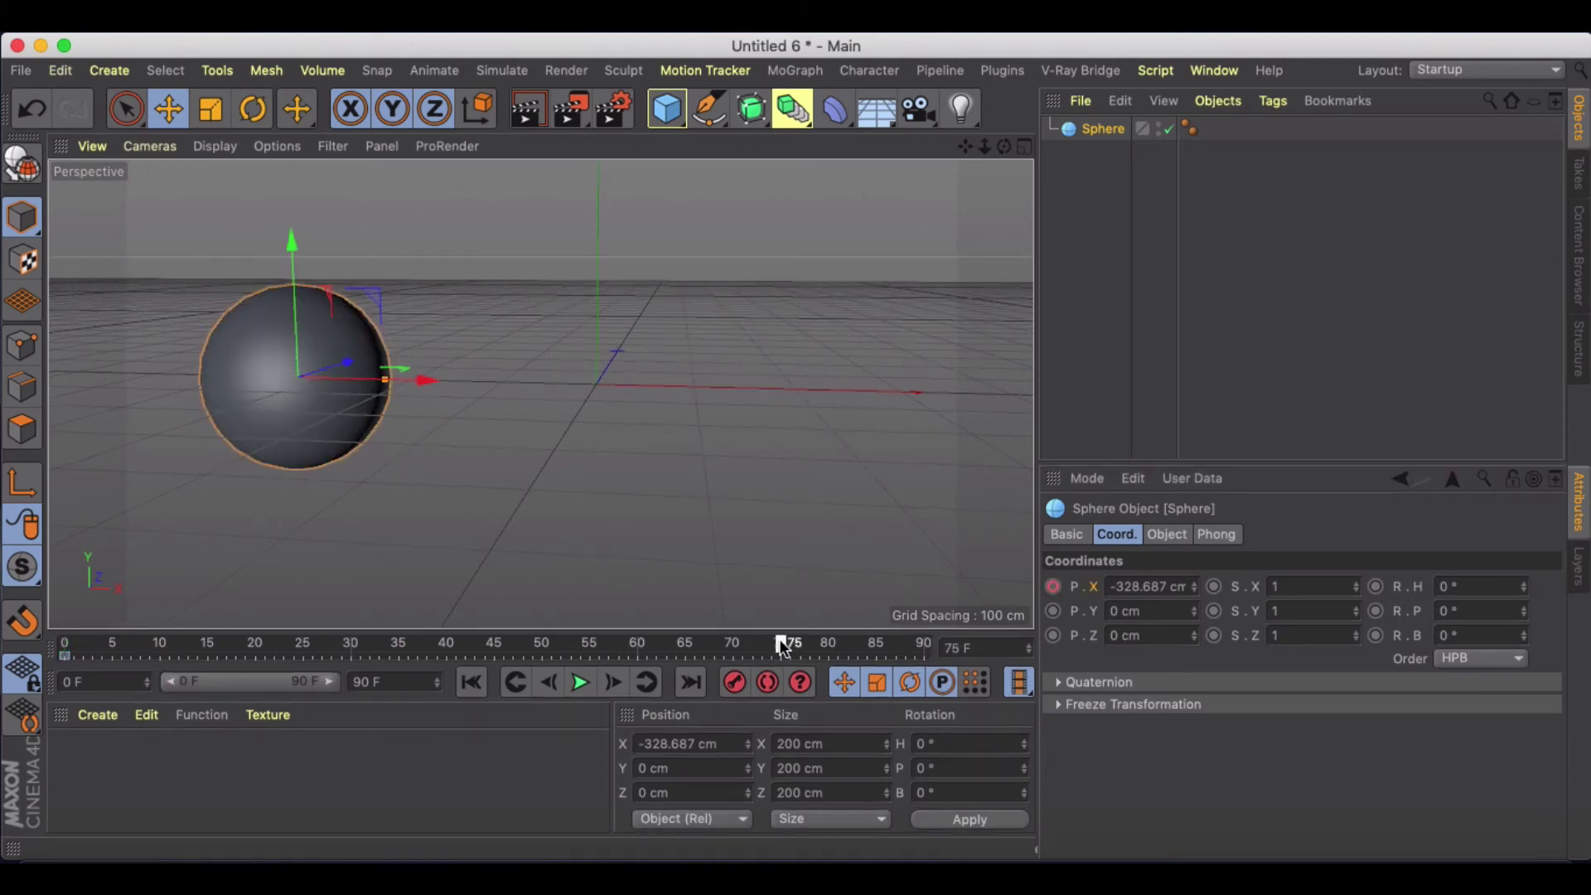
{"action": "left_click_drag", "start_coordinate": [419, 378], "coordinate": [986, 383]}
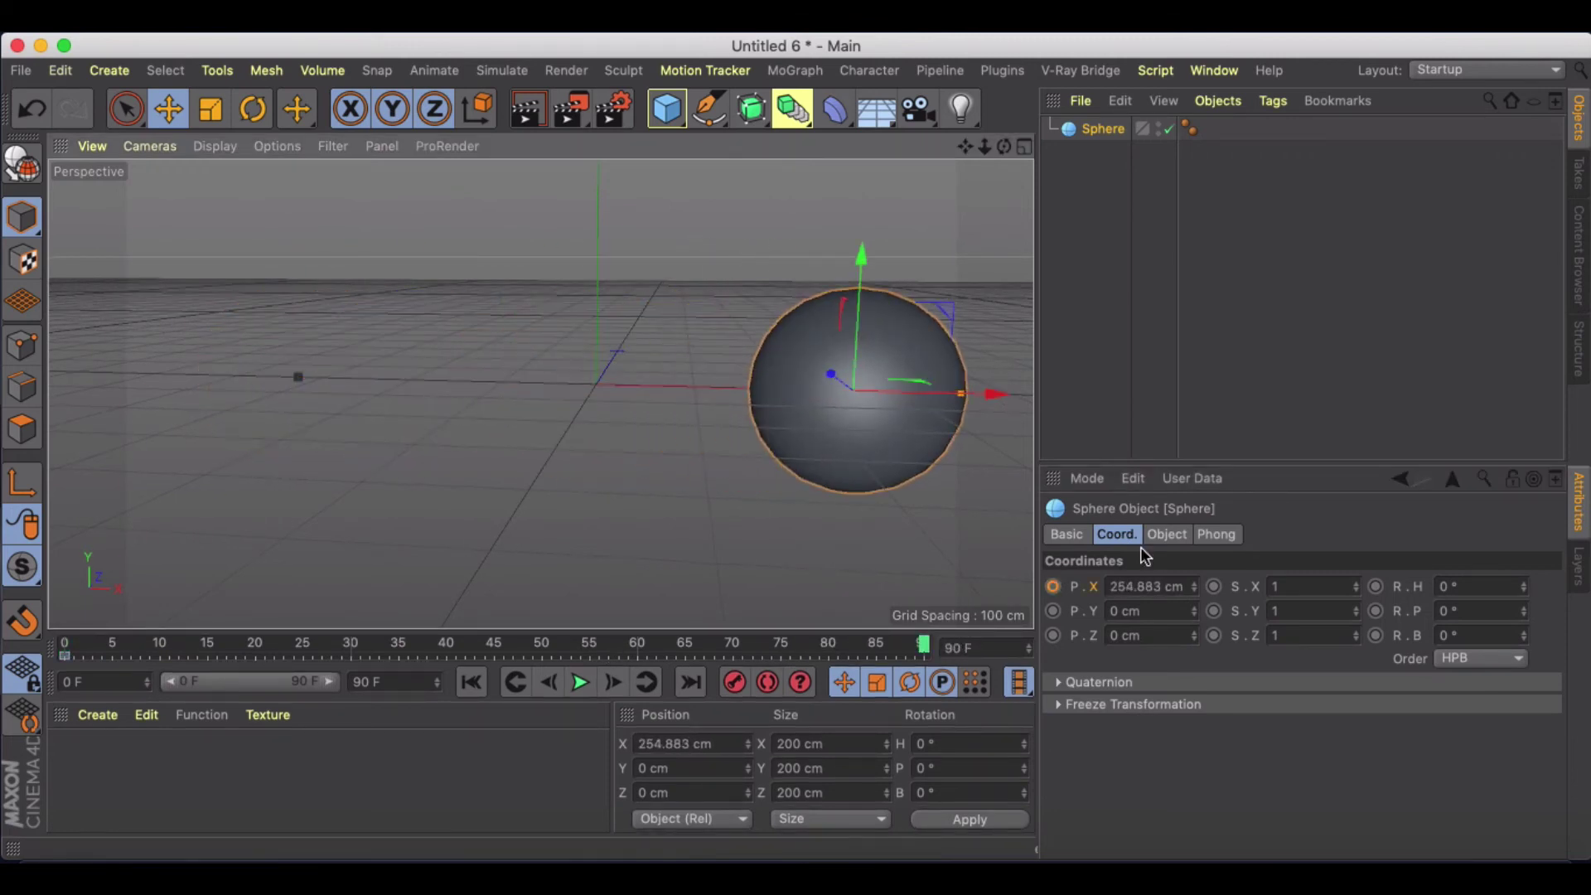
{"action": "left_click", "coordinate": [1054, 586]}
{"action": "left_click", "coordinate": [581, 682]}
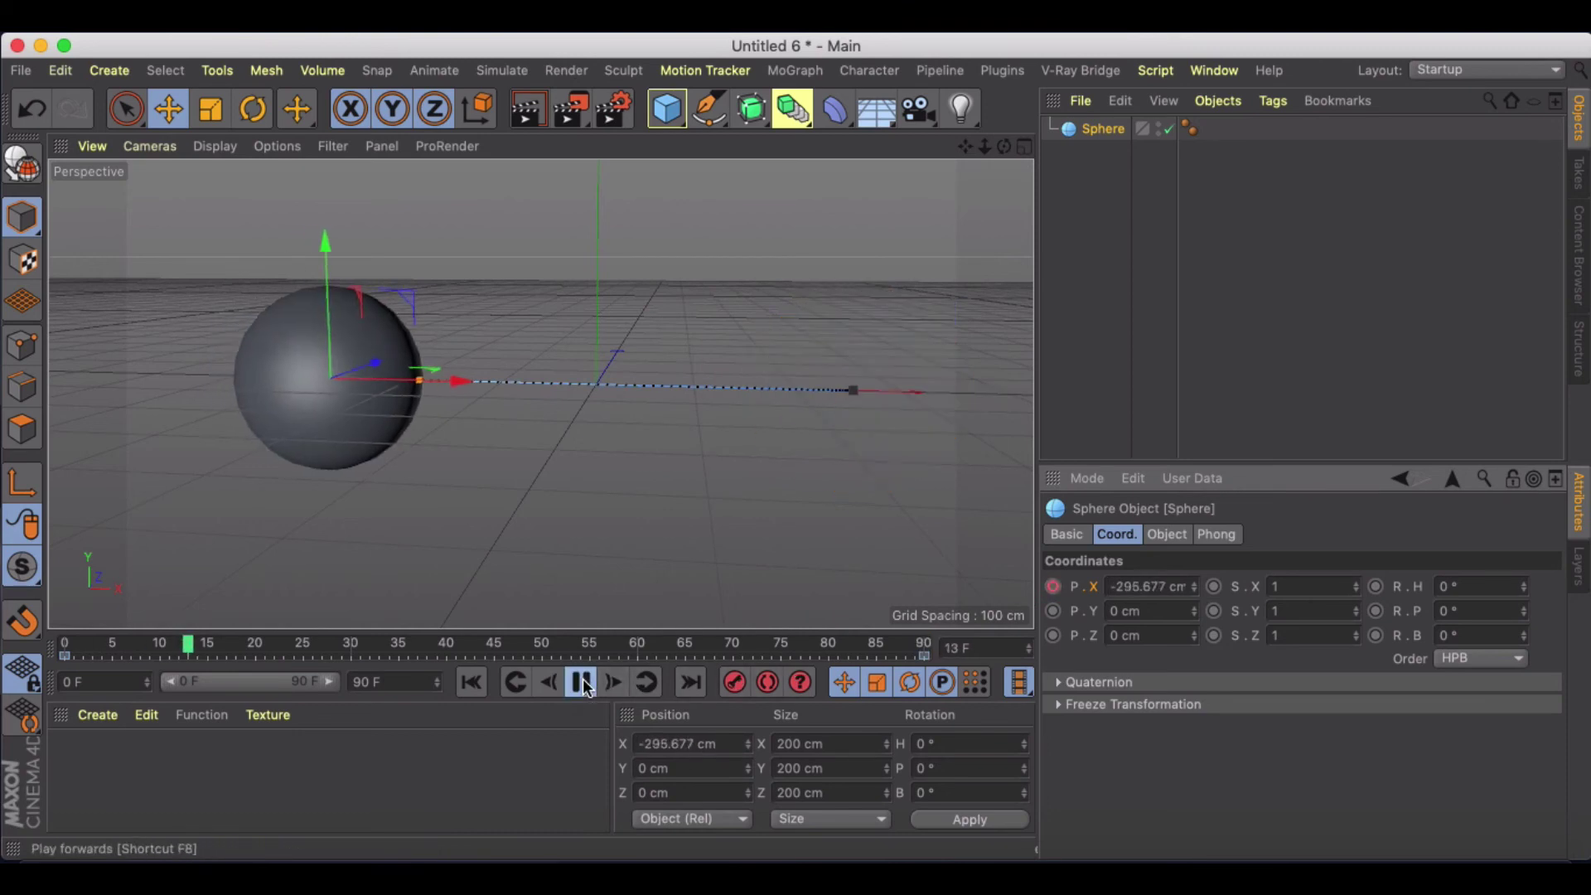
{"action": "left_click", "coordinate": [583, 682]}
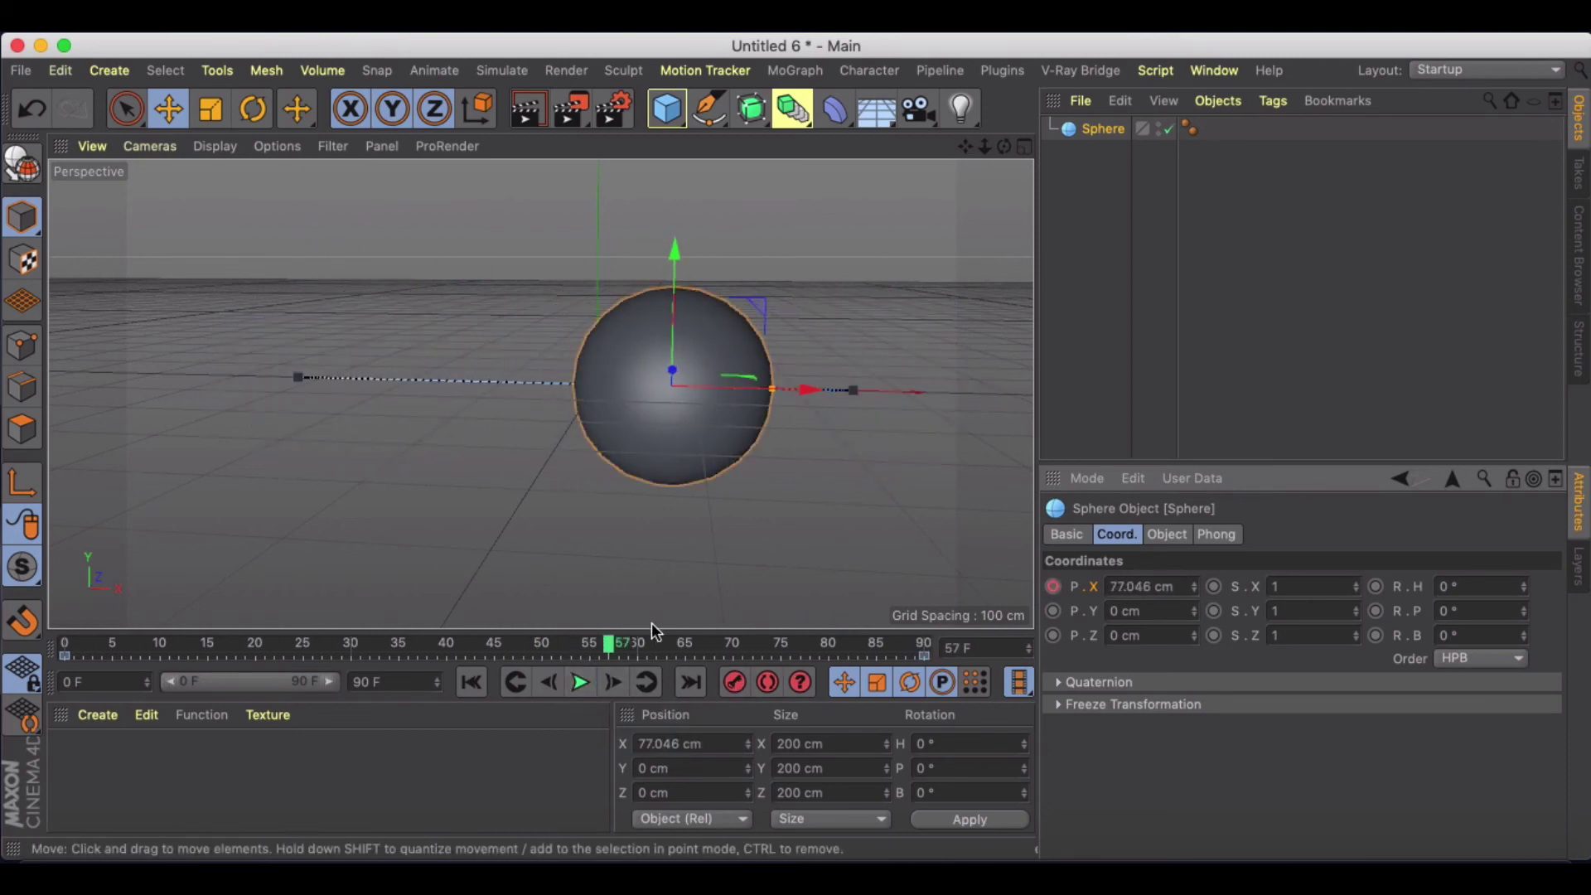
Move the end keyframe to frame 36, set the end frame to 30, and play it back
{"action": "left_click_drag", "start_coordinate": [925, 654], "coordinate": [408, 655]}
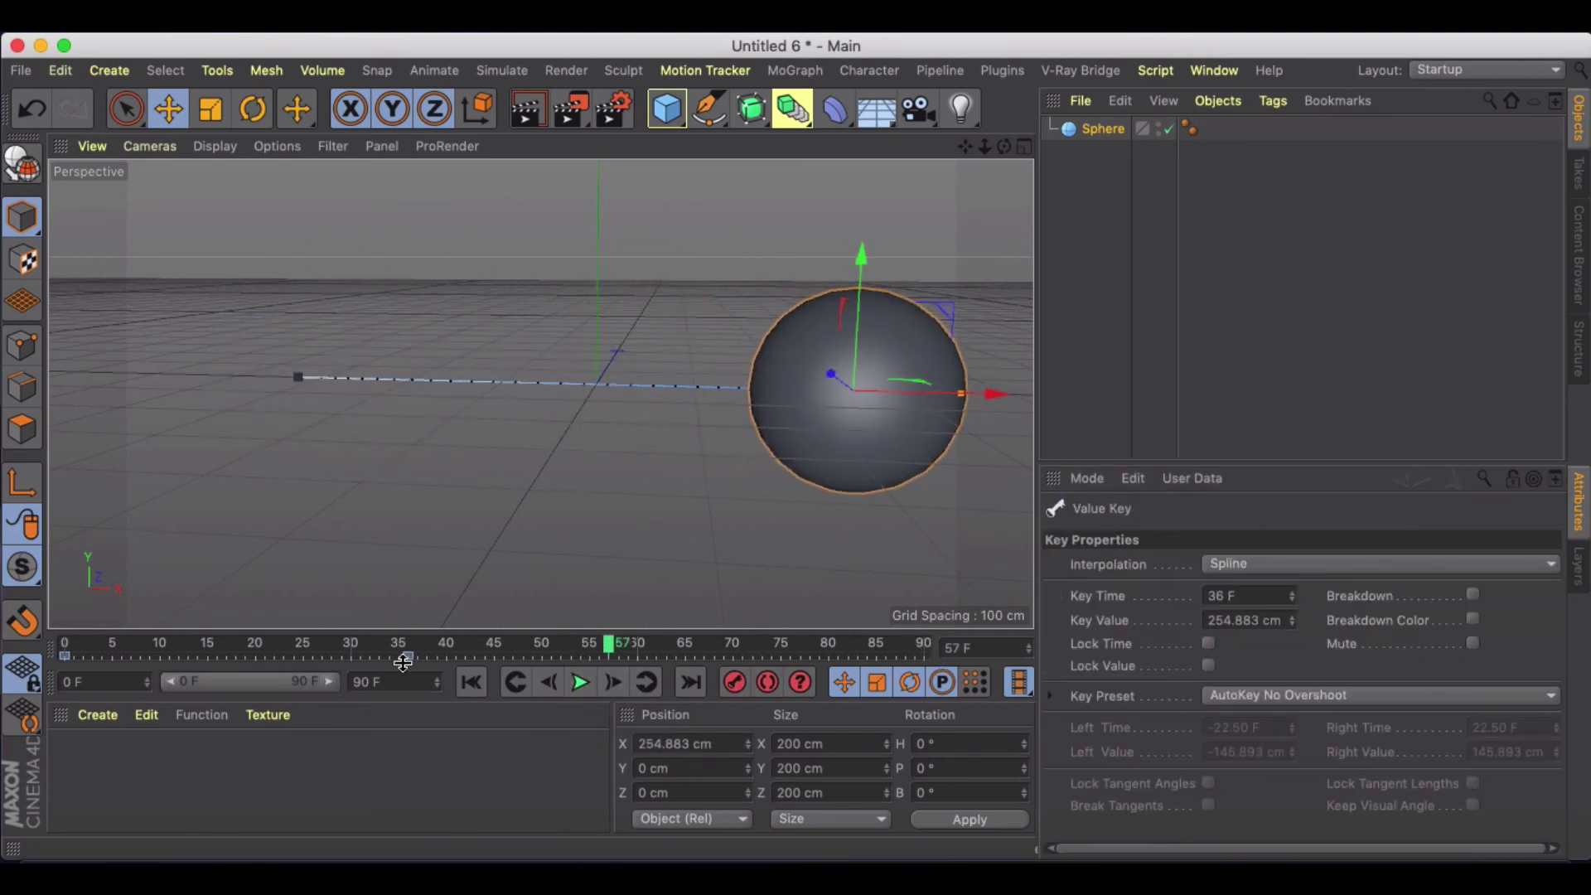
{"action": "left_click", "coordinate": [466, 681]}
{"action": "left_click", "coordinate": [365, 680]}
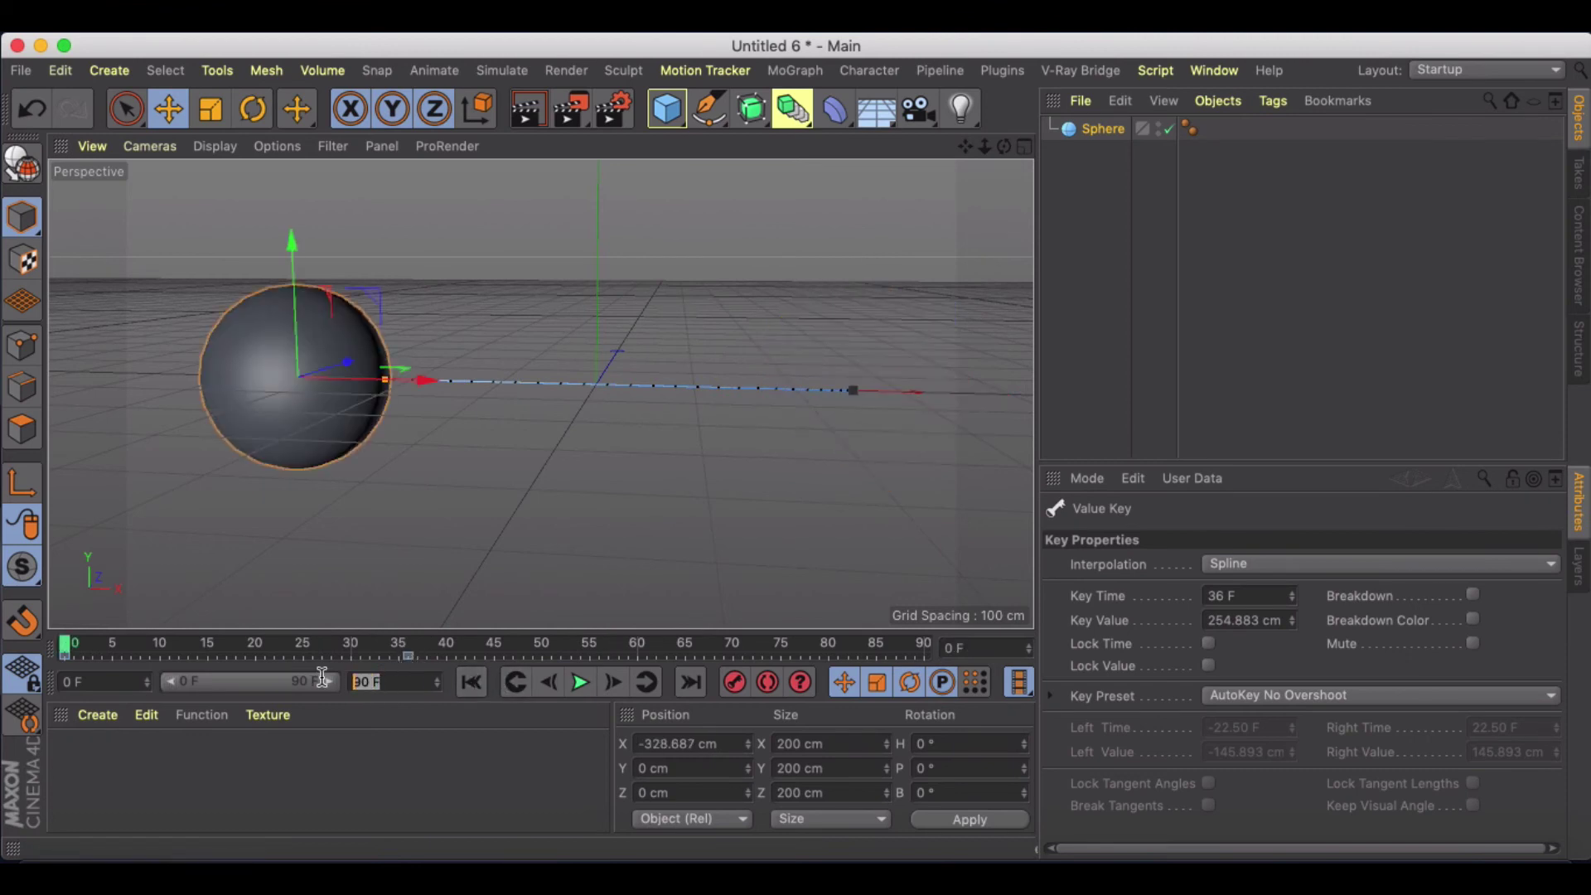
{"action": "type", "text": "30"}
{"action": "key", "text": "Return"}
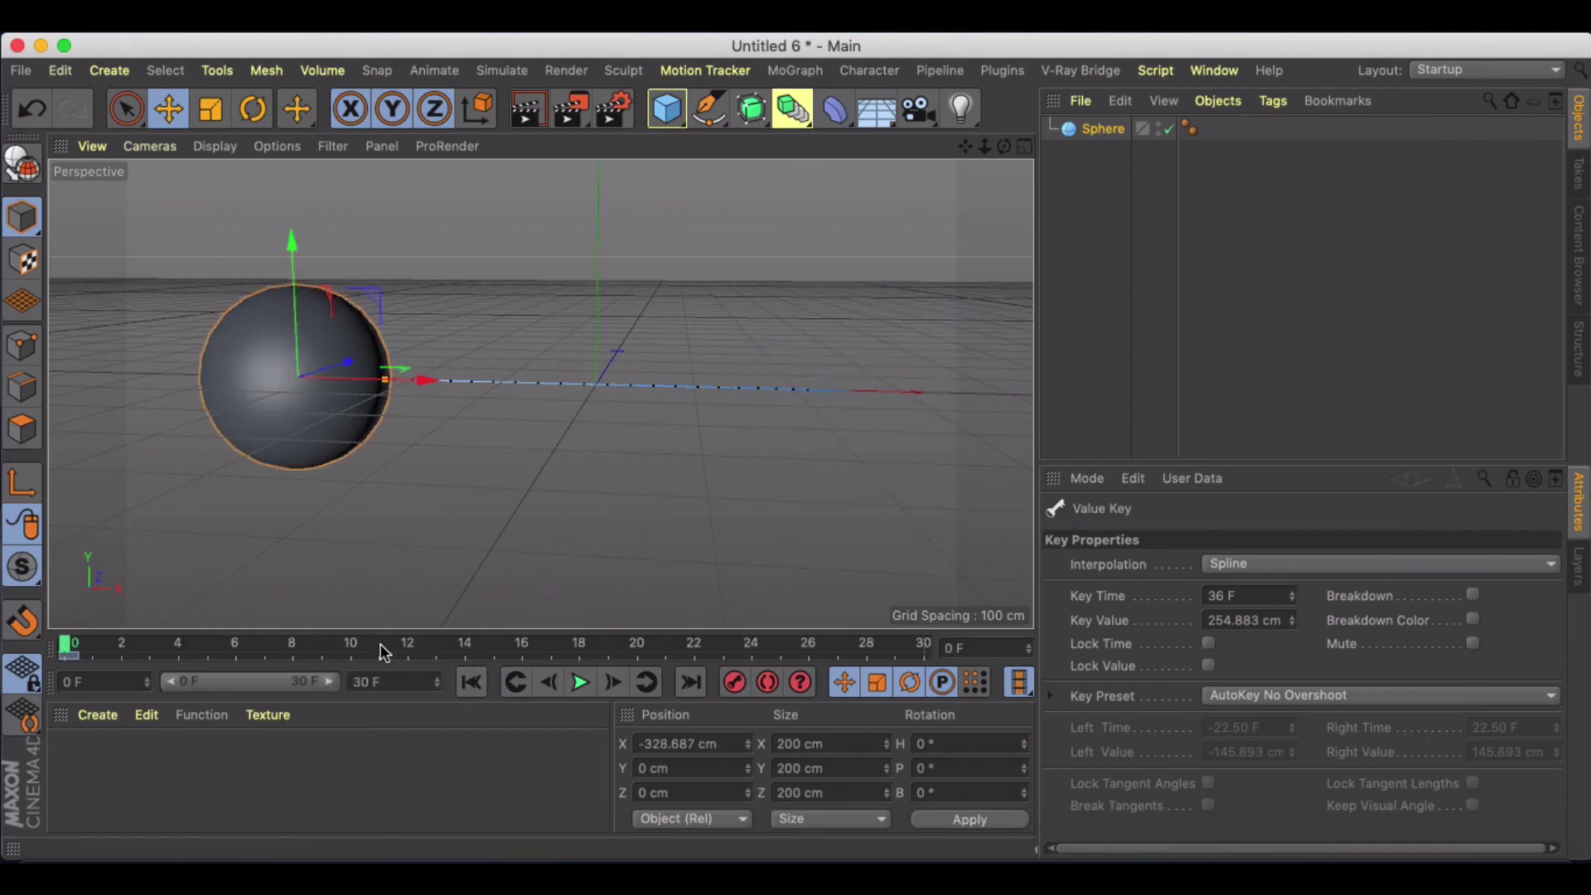
{"action": "left_click", "coordinate": [572, 685]}
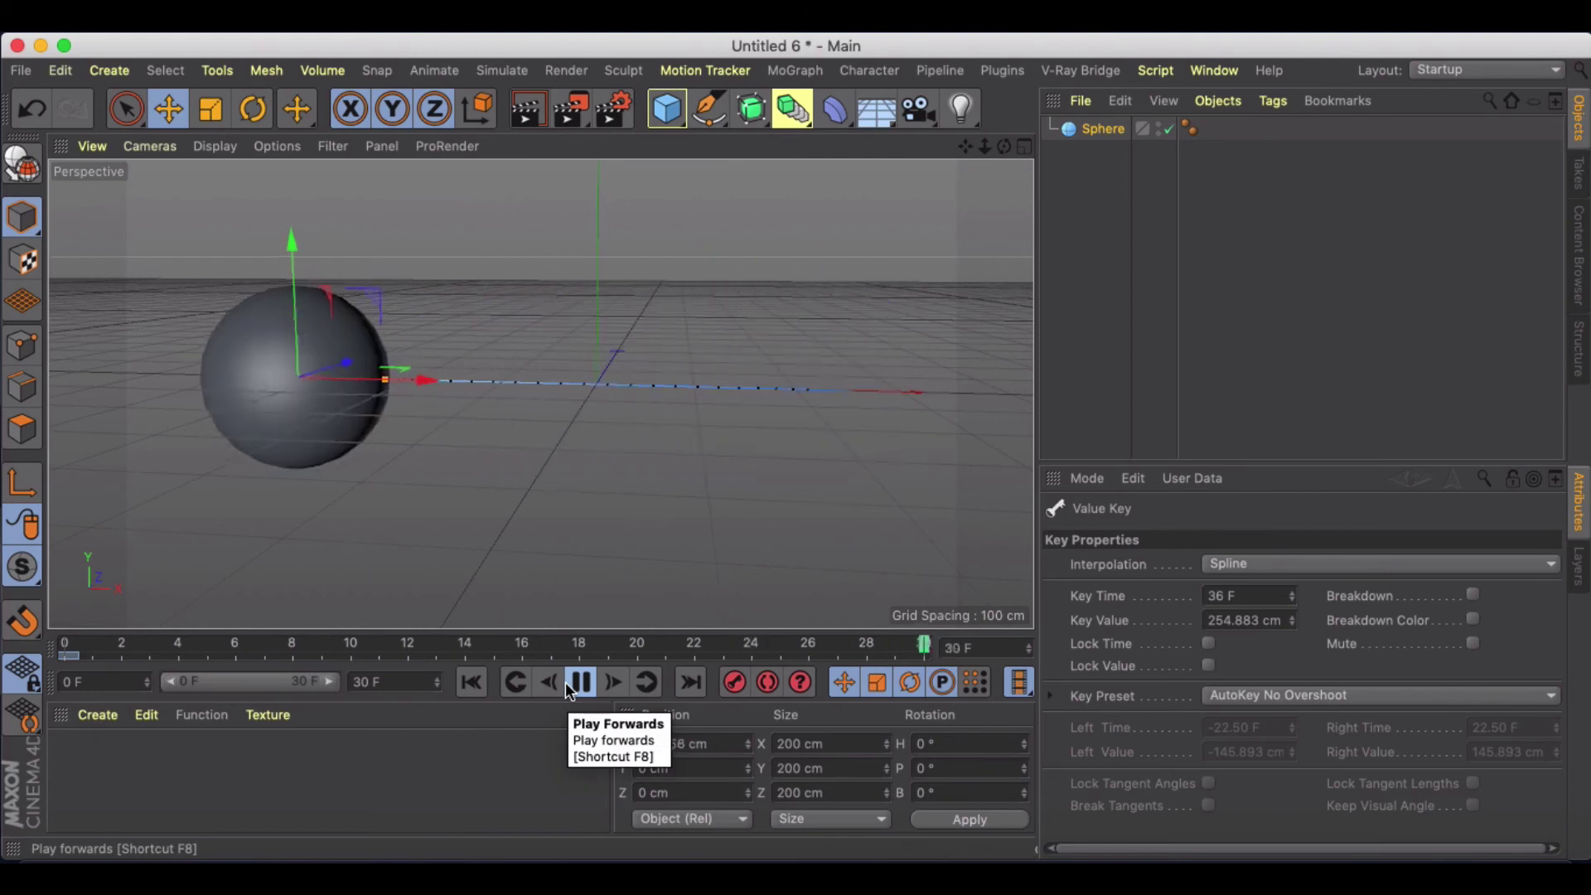
{"action": "left_click", "coordinate": [580, 681]}
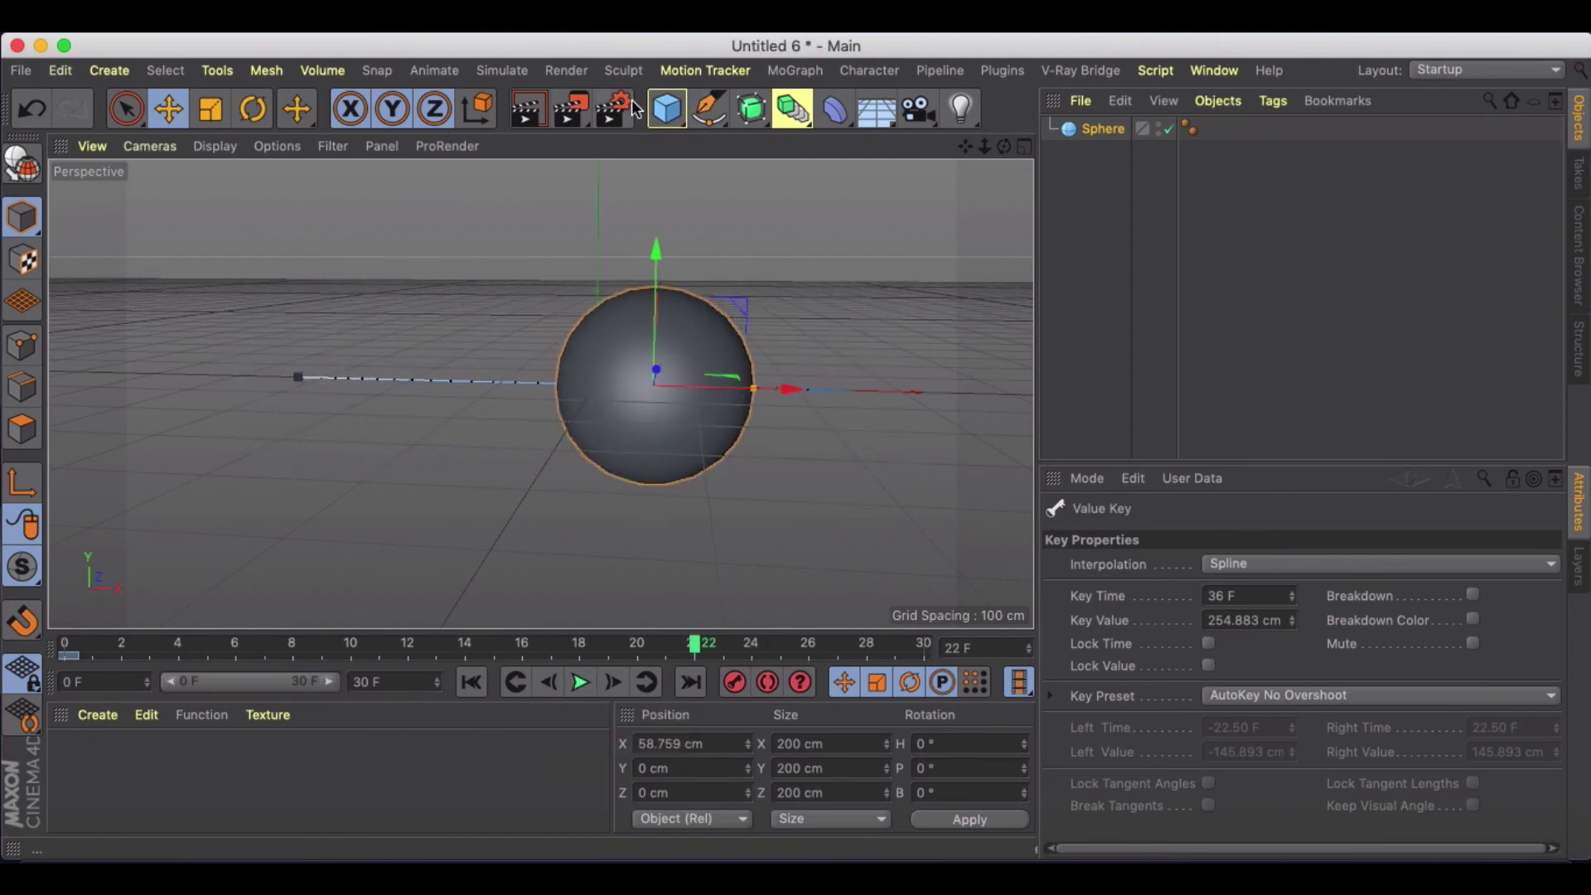
{"action": "left_click", "coordinate": [595, 108]}
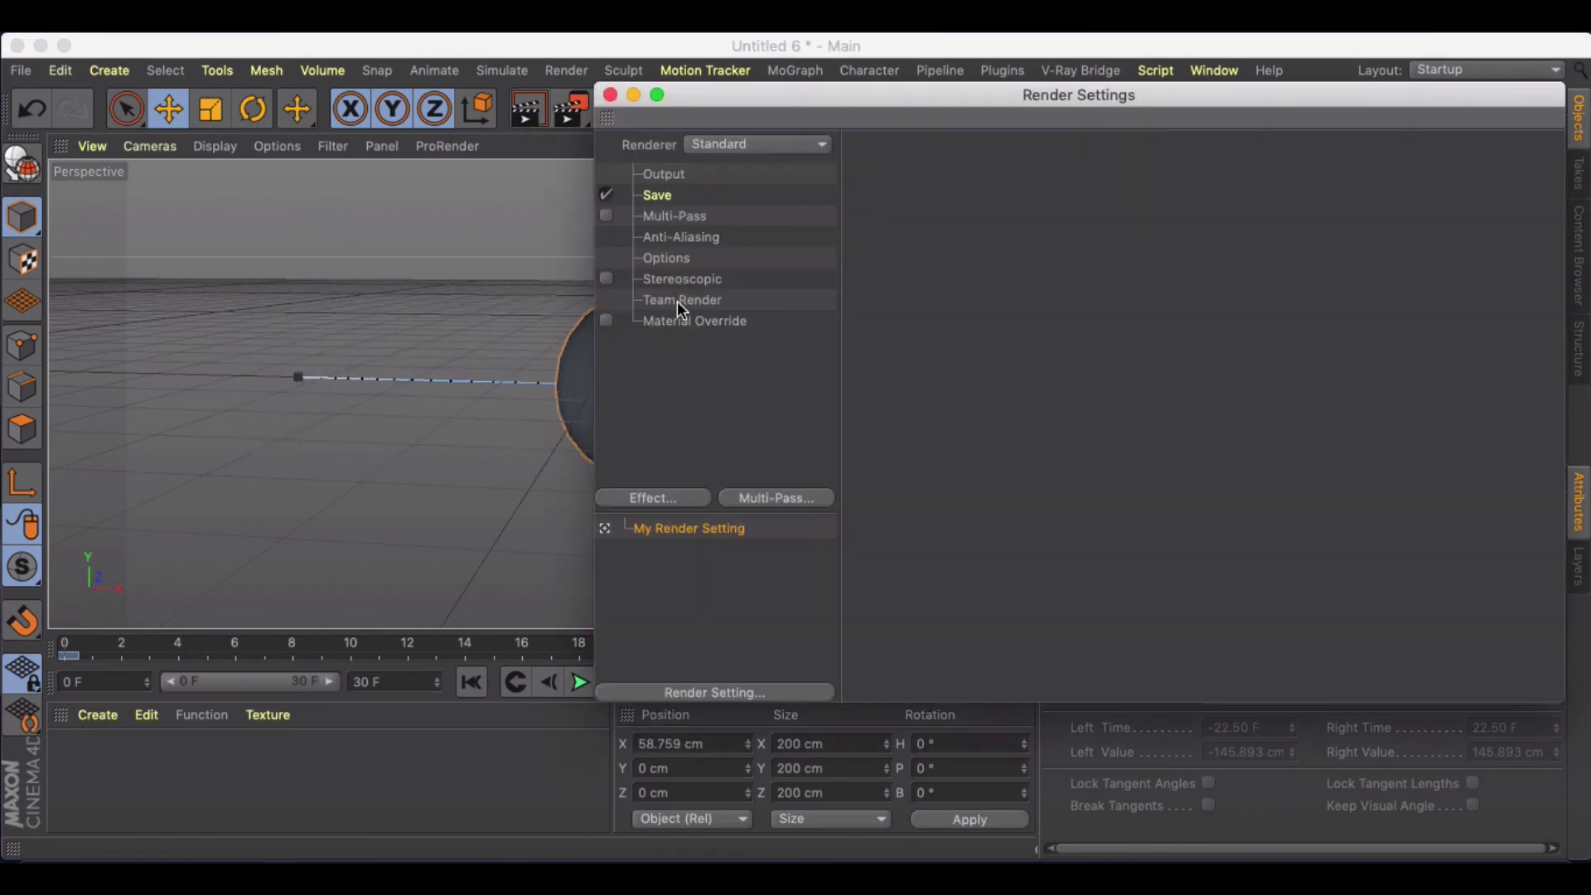
Add the Vector Motion Blur effect in Render Settings and test-render the viewport
{"action": "left_click", "coordinate": [678, 503]}
{"action": "left_click", "coordinate": [742, 817]}
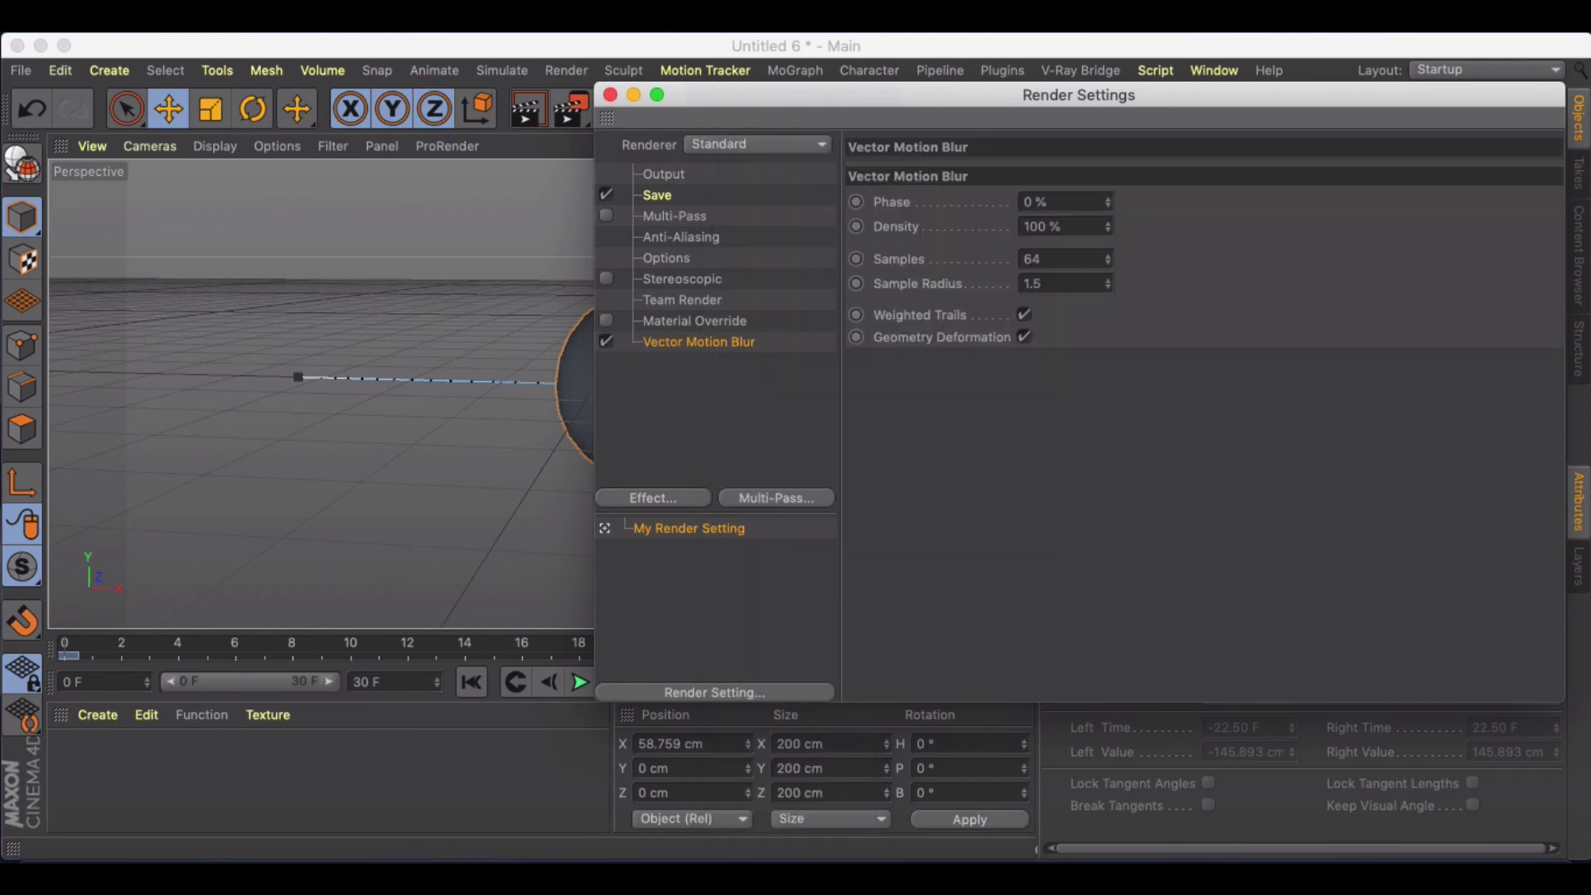
{"action": "left_click", "coordinate": [612, 95]}
{"action": "left_click", "coordinate": [529, 110]}
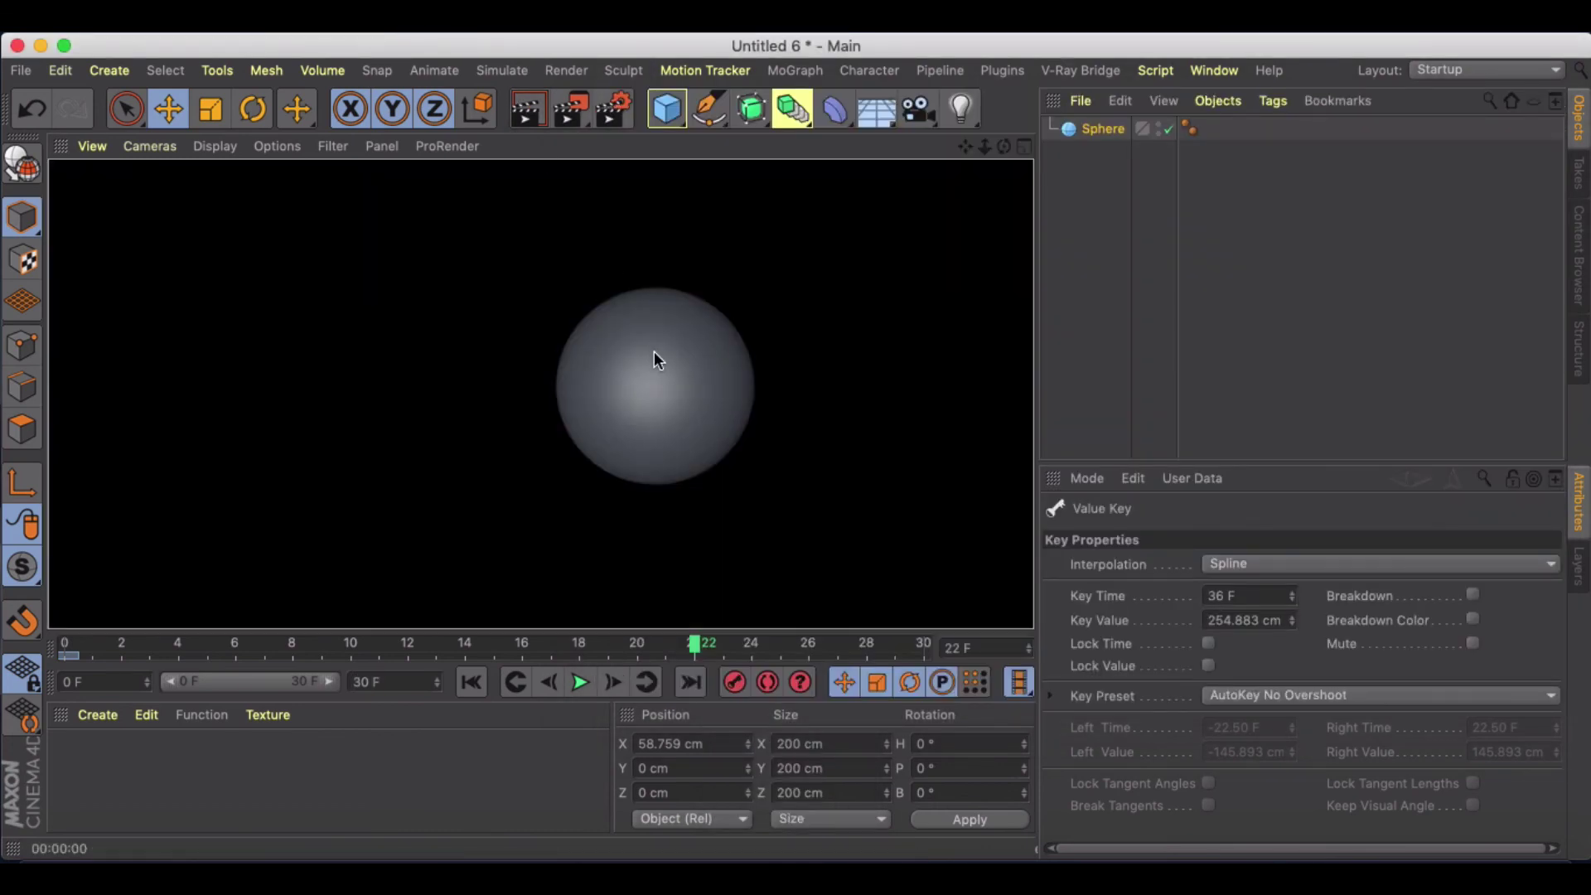
{"action": "left_click", "coordinate": [610, 107]}
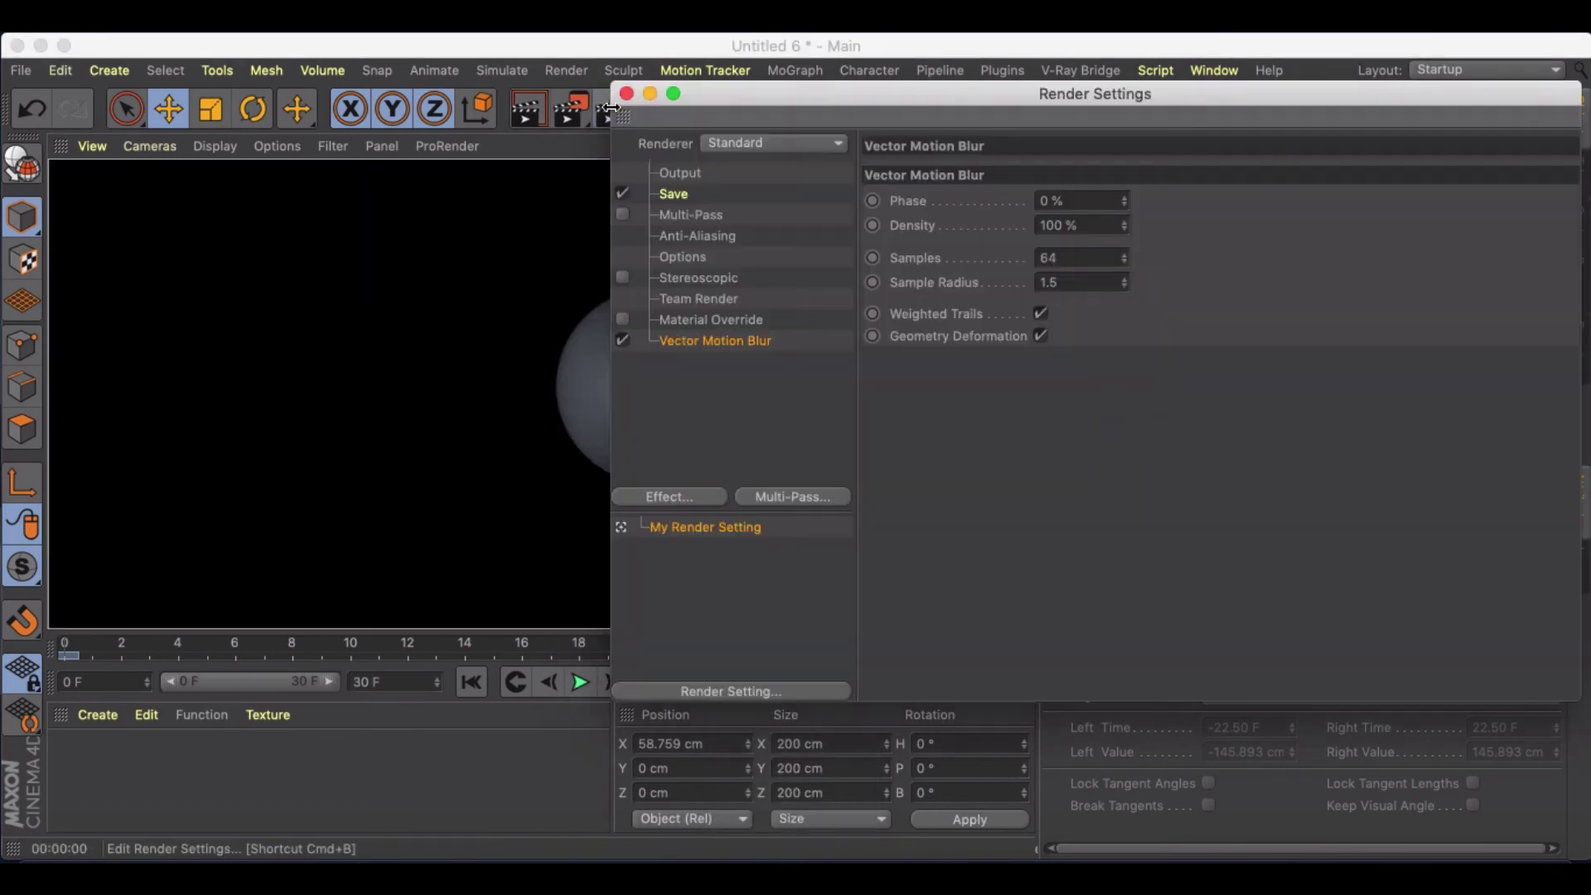
{"action": "left_click", "coordinate": [627, 93]}
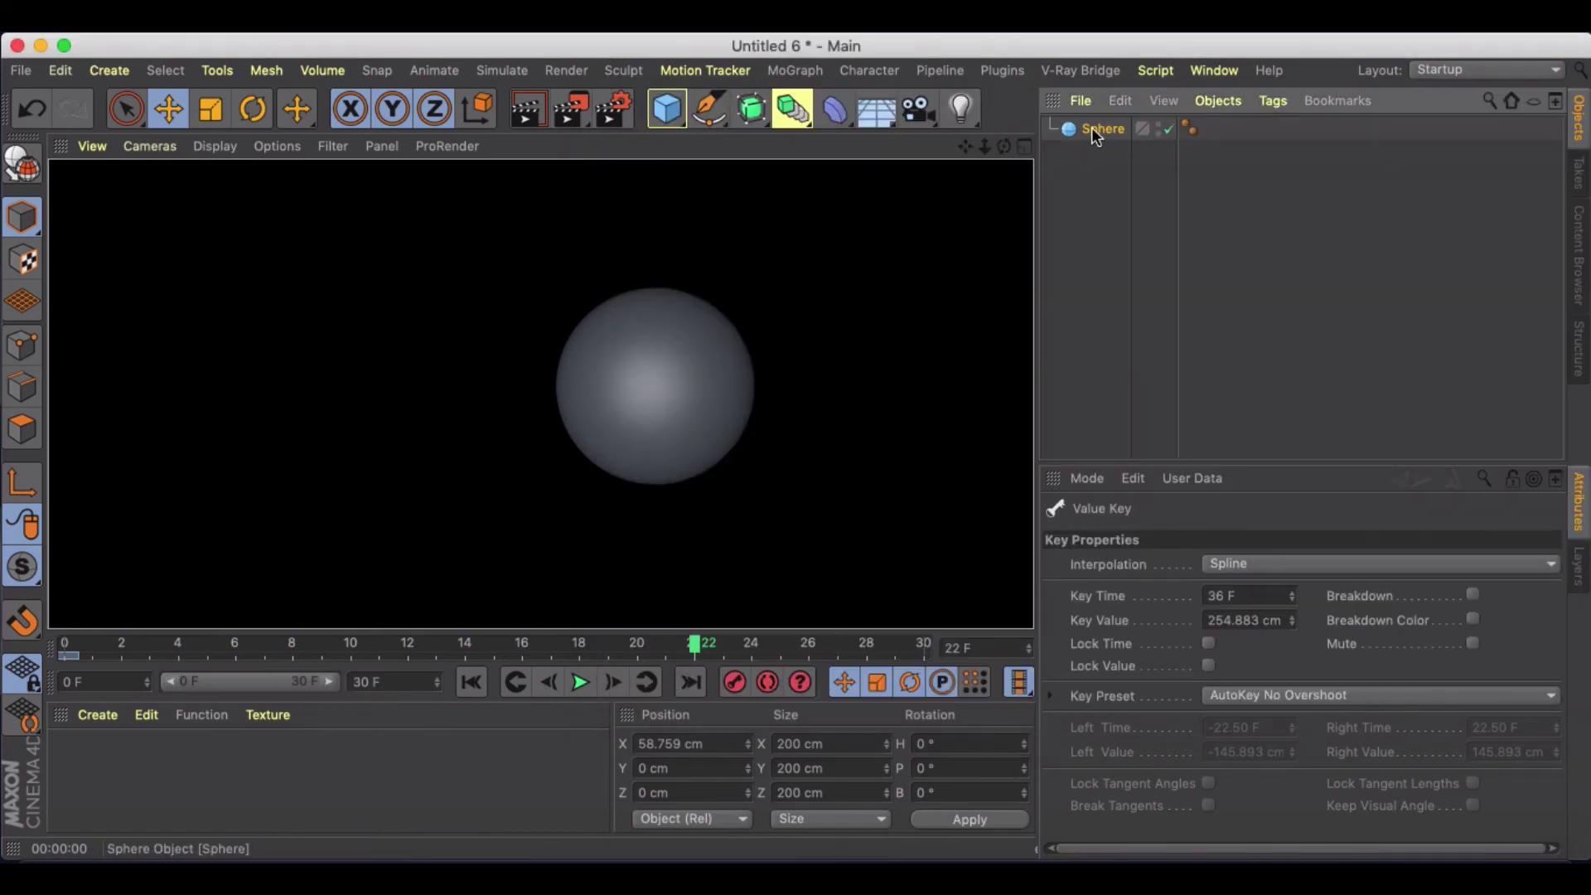
Give the sphere a Motion Blur tag and render frame 16 to the Picture Viewer
{"action": "left_click", "coordinate": [1095, 133]}
{"action": "left_click", "coordinate": [1273, 101]}
{"action": "mouse_move", "coordinate": [1326, 135]}
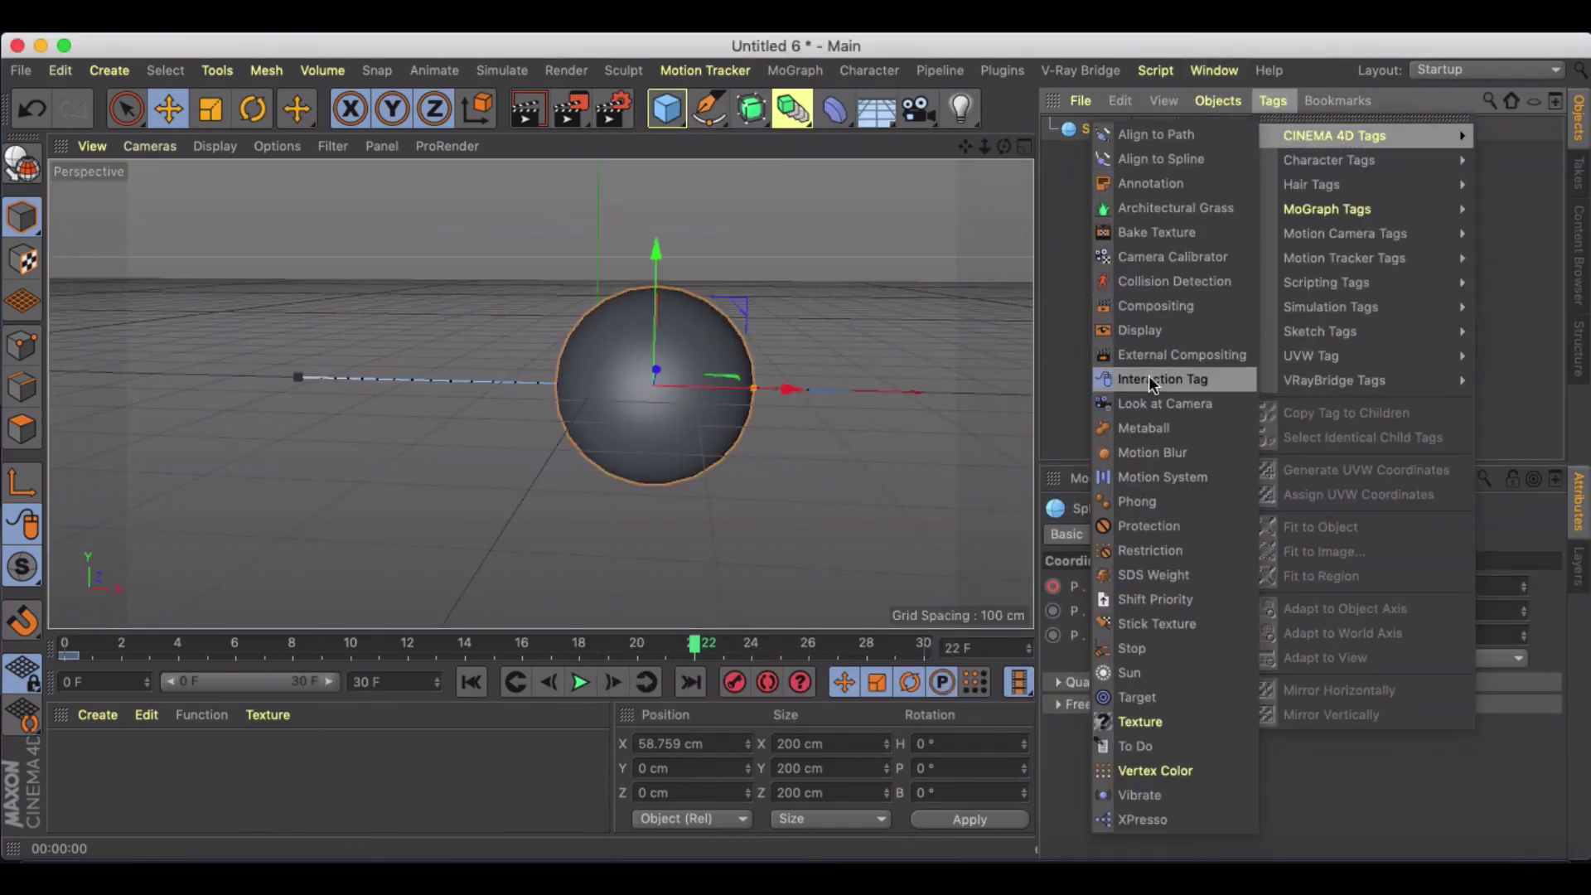
{"action": "left_click", "coordinate": [1147, 452]}
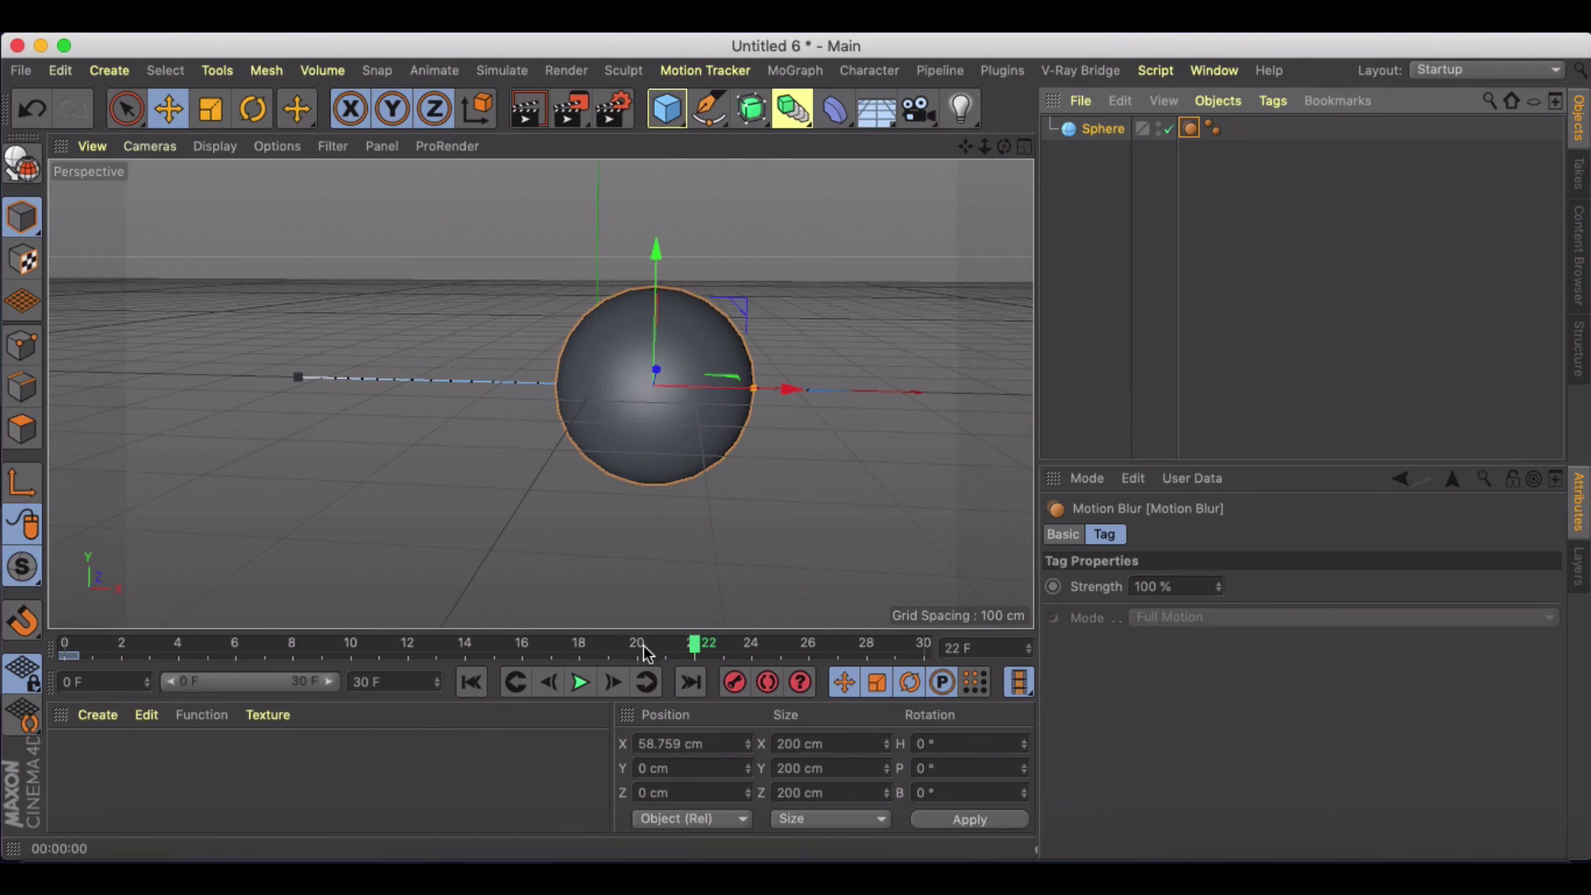
{"action": "left_click", "coordinate": [513, 648]}
{"action": "left_click", "coordinate": [572, 107]}
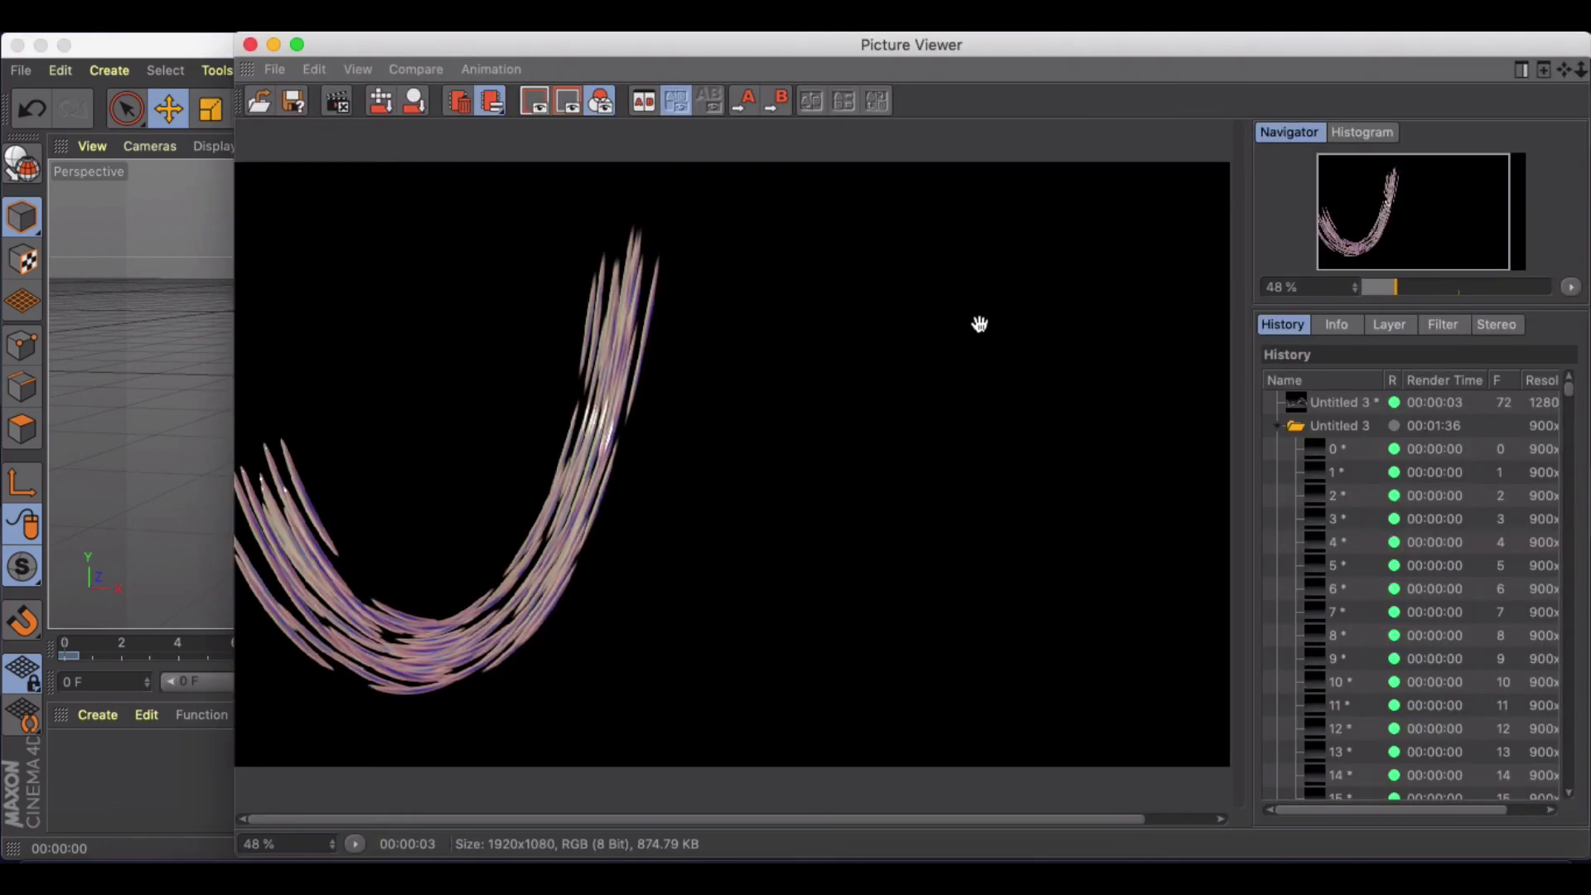